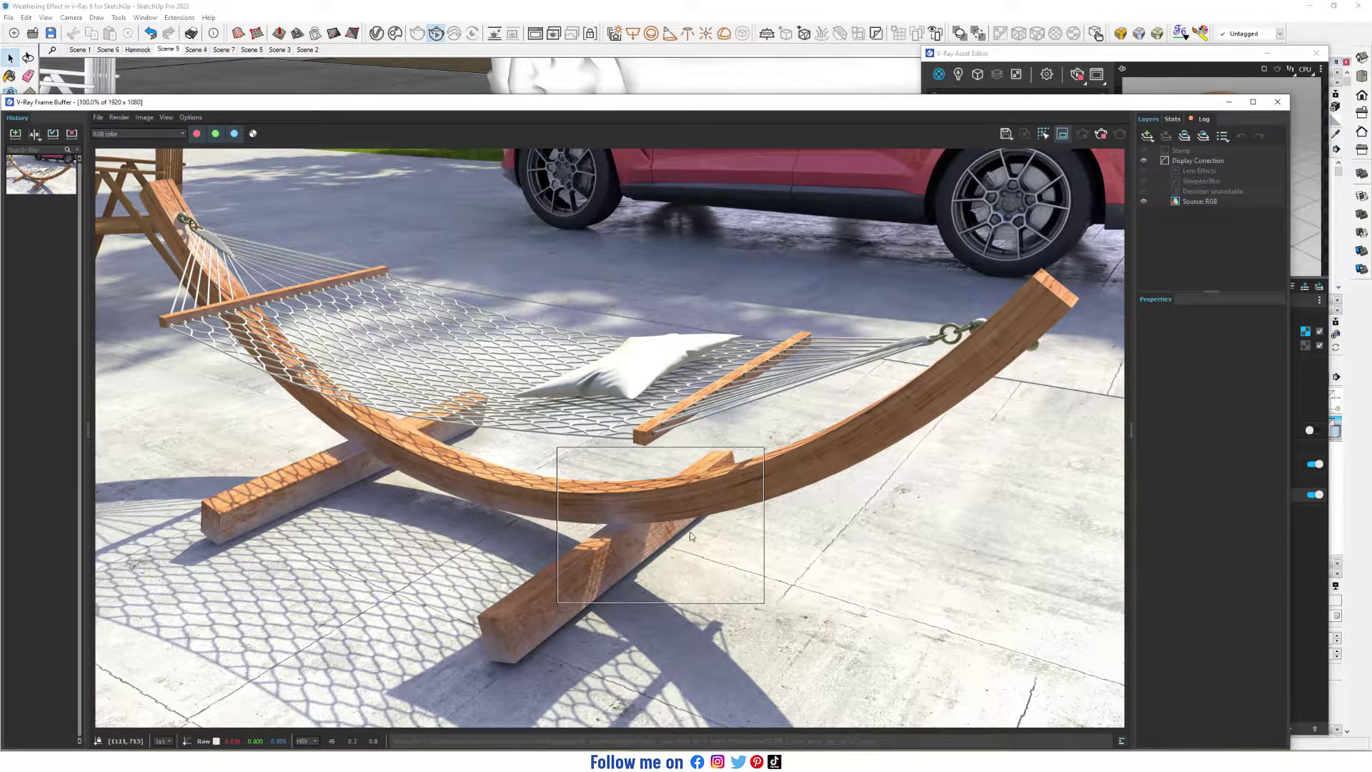
Wrap the diffuse Dirt texture of the hammock's wood material in a Mix (Operator) map
scroll(676, 599, up, 1)
scroll(642, 457, up, 1)
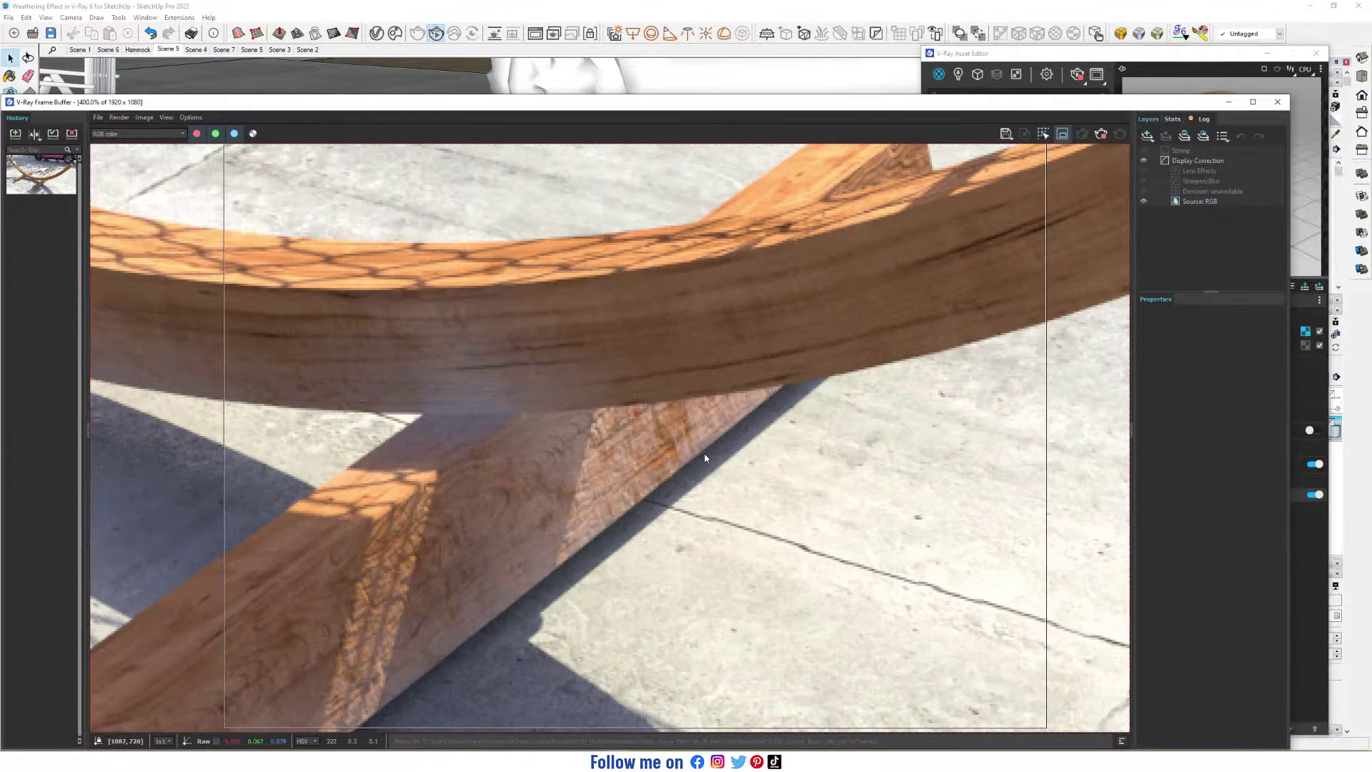
scroll(705, 452, down, 1)
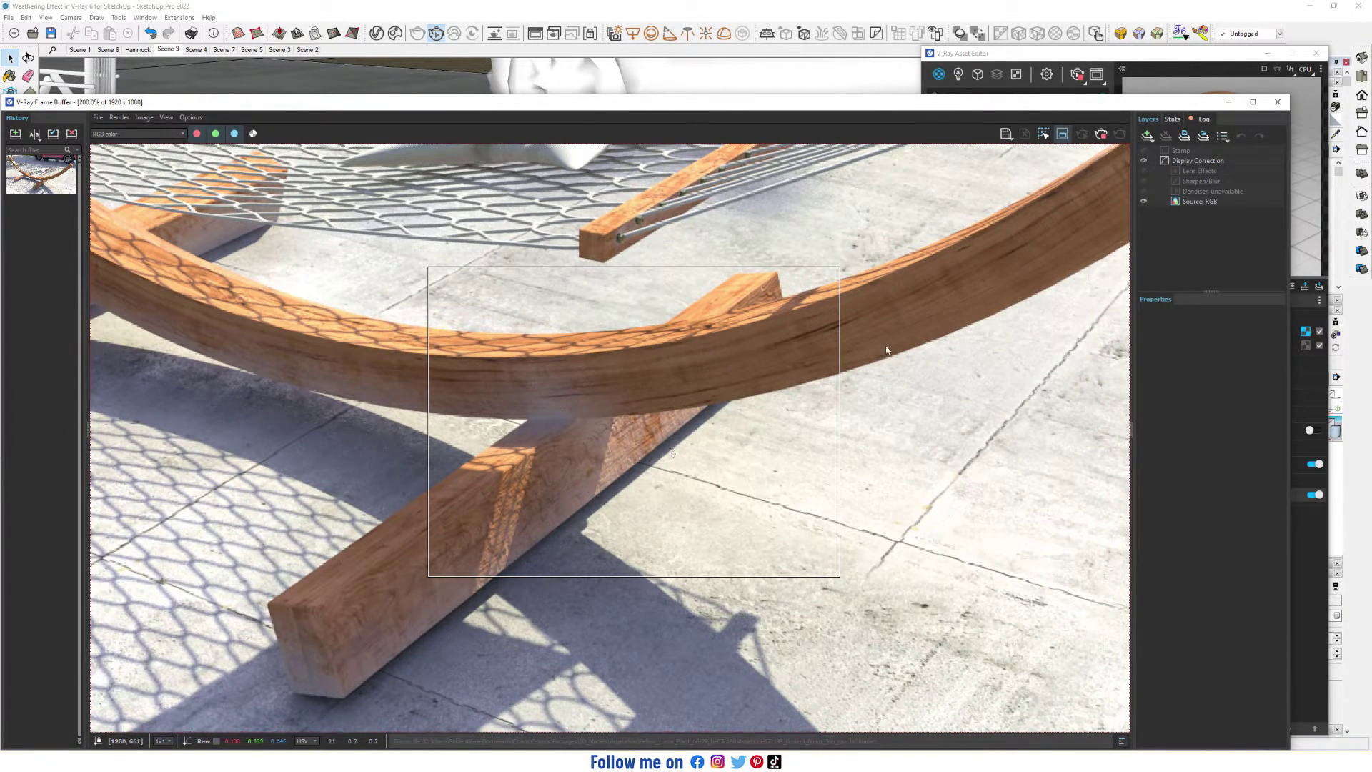
click(1169, 55)
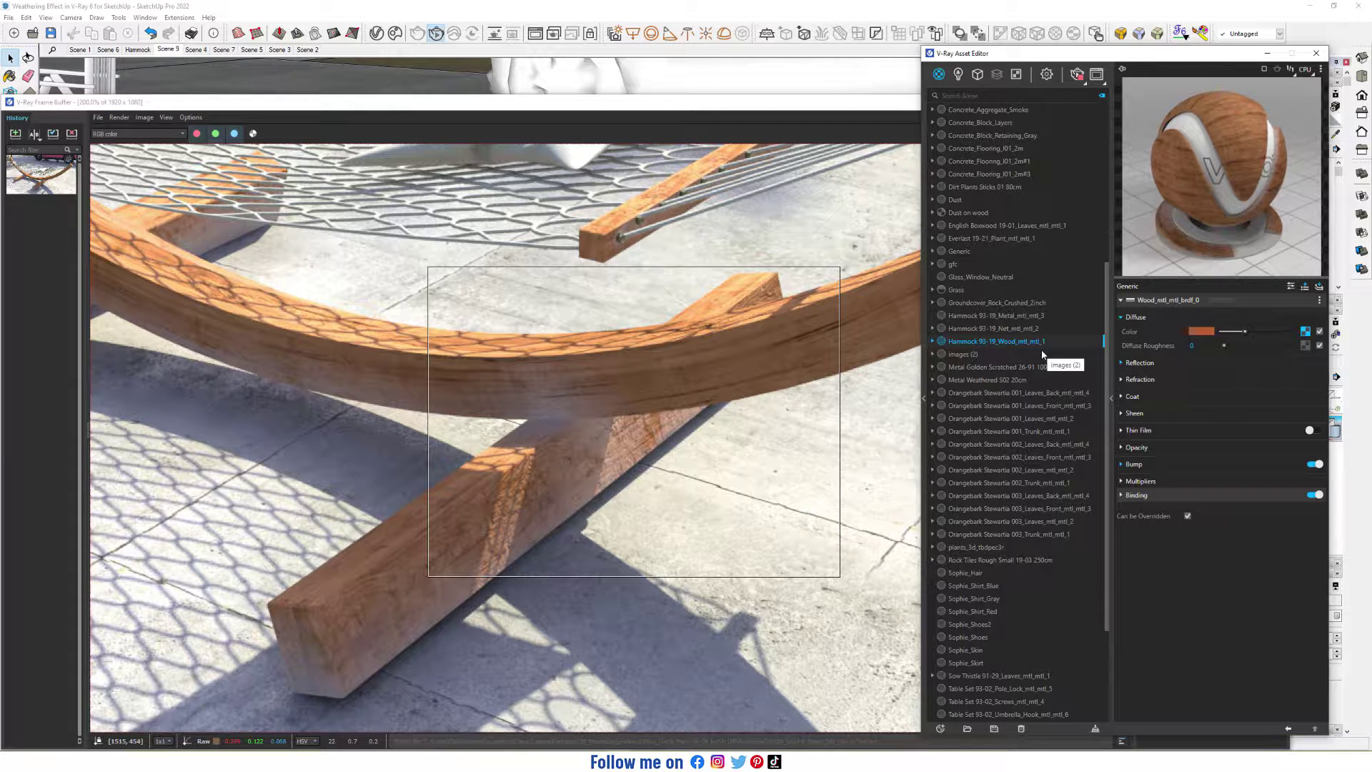
click(1306, 331)
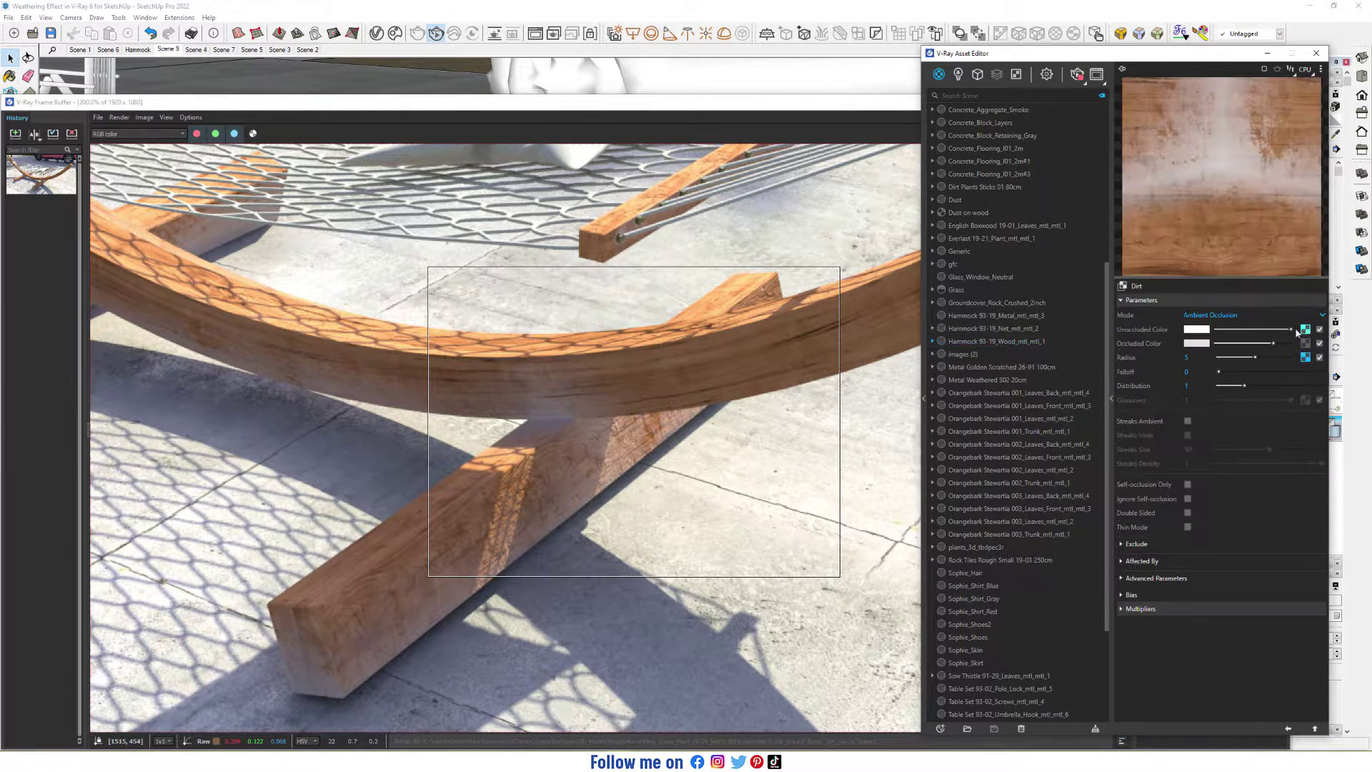
click(1288, 728)
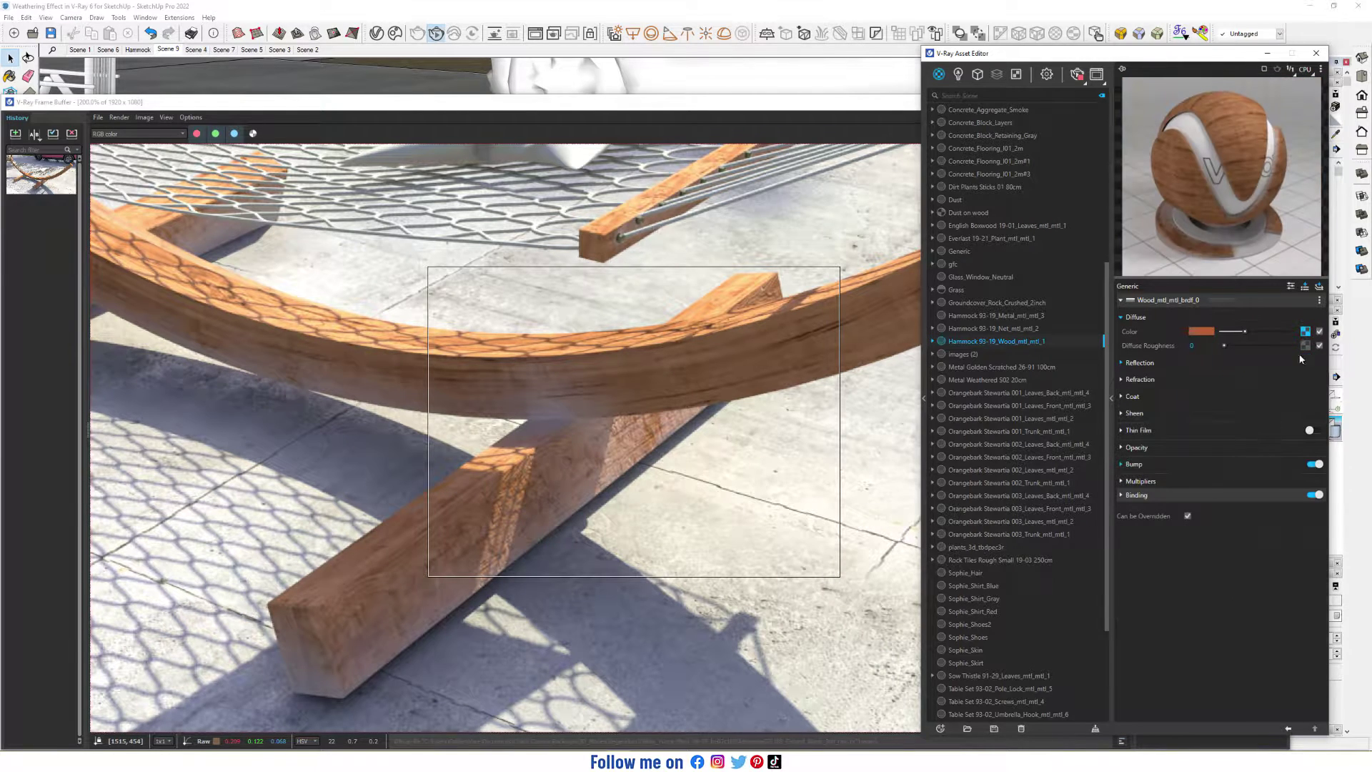
right_click(1305, 332)
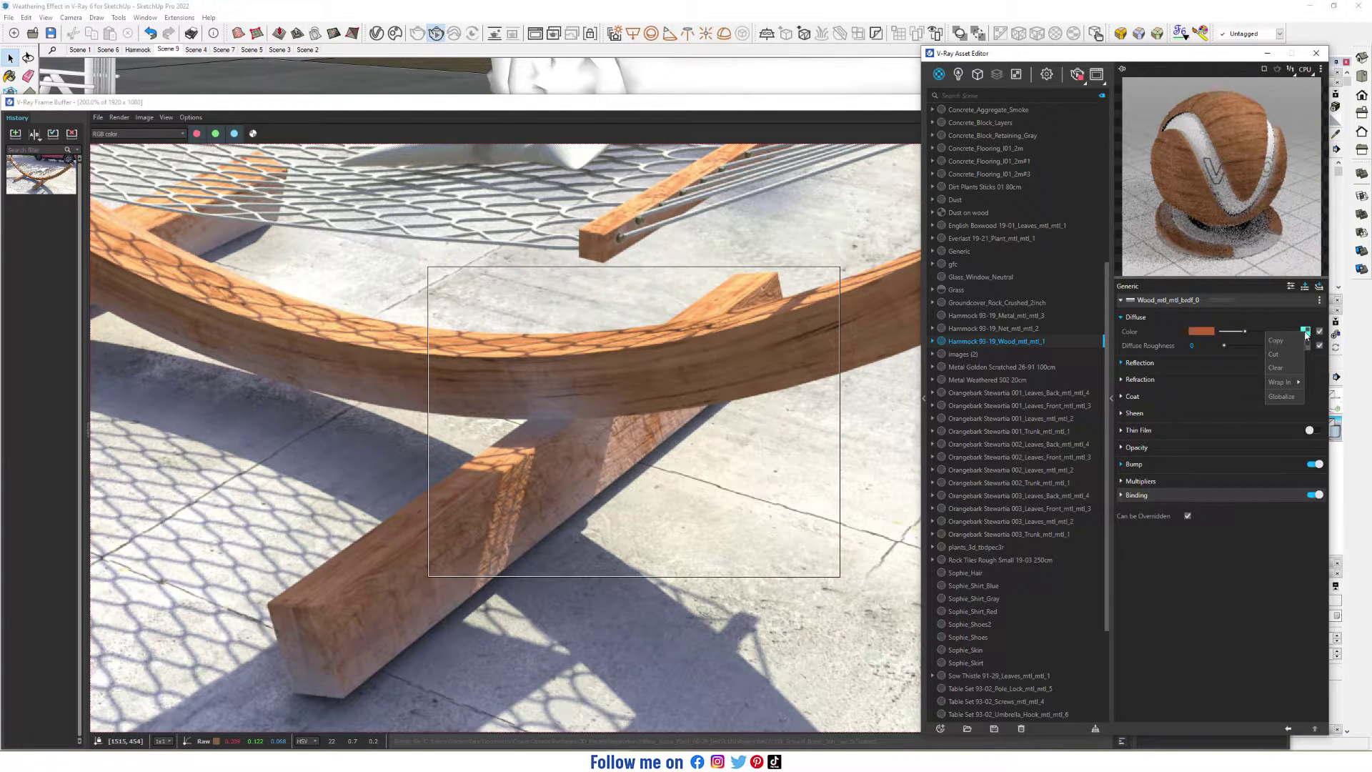
mouse_move(1294, 382)
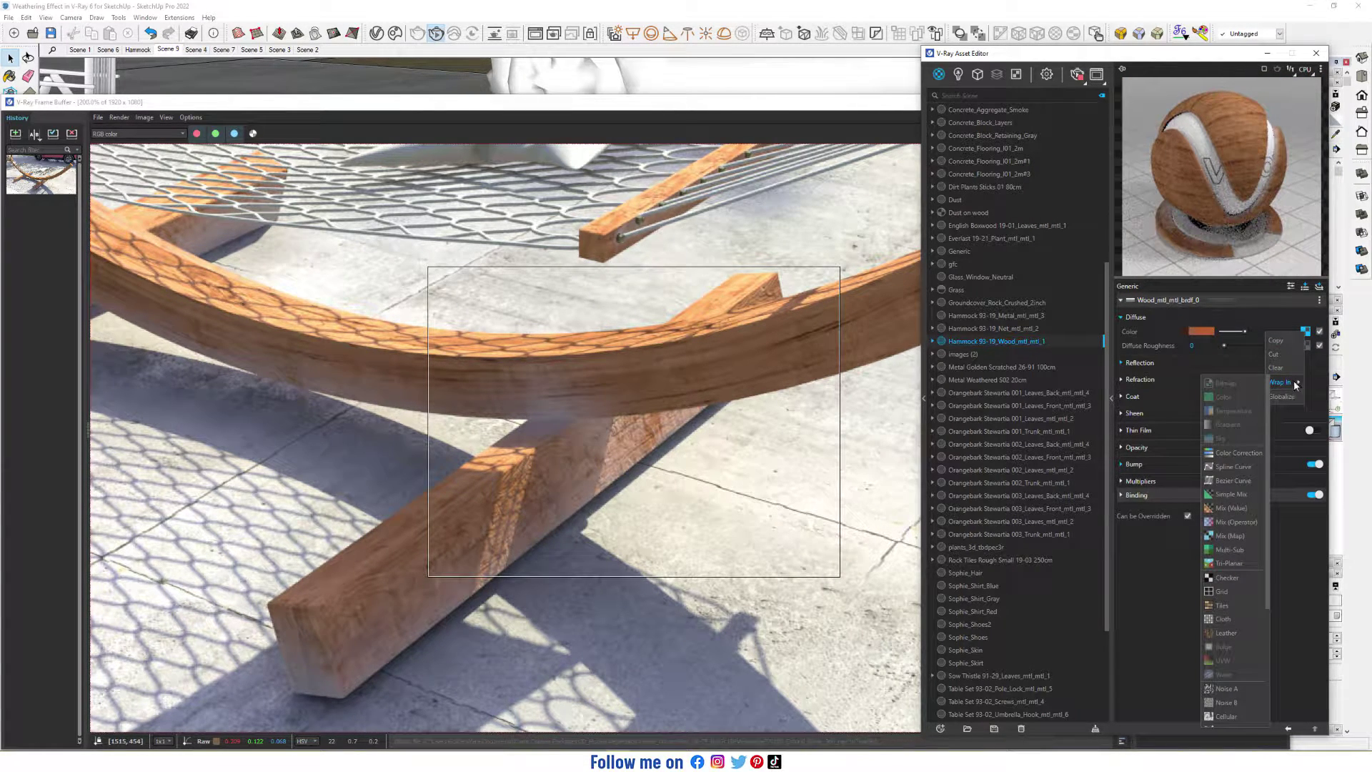
click(1245, 526)
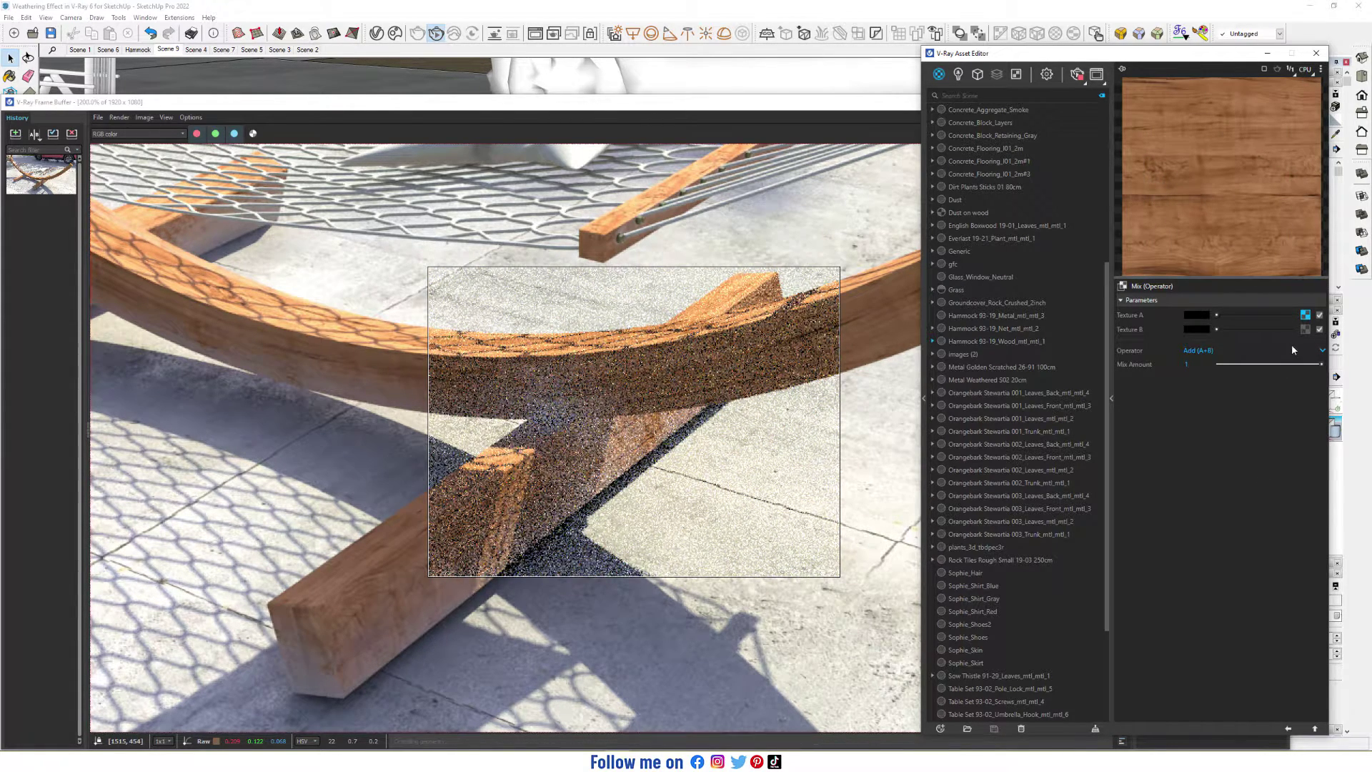
Assign a Dirt map as Texture B of the mix and set its operator to Multiply (A*B)
click(1308, 331)
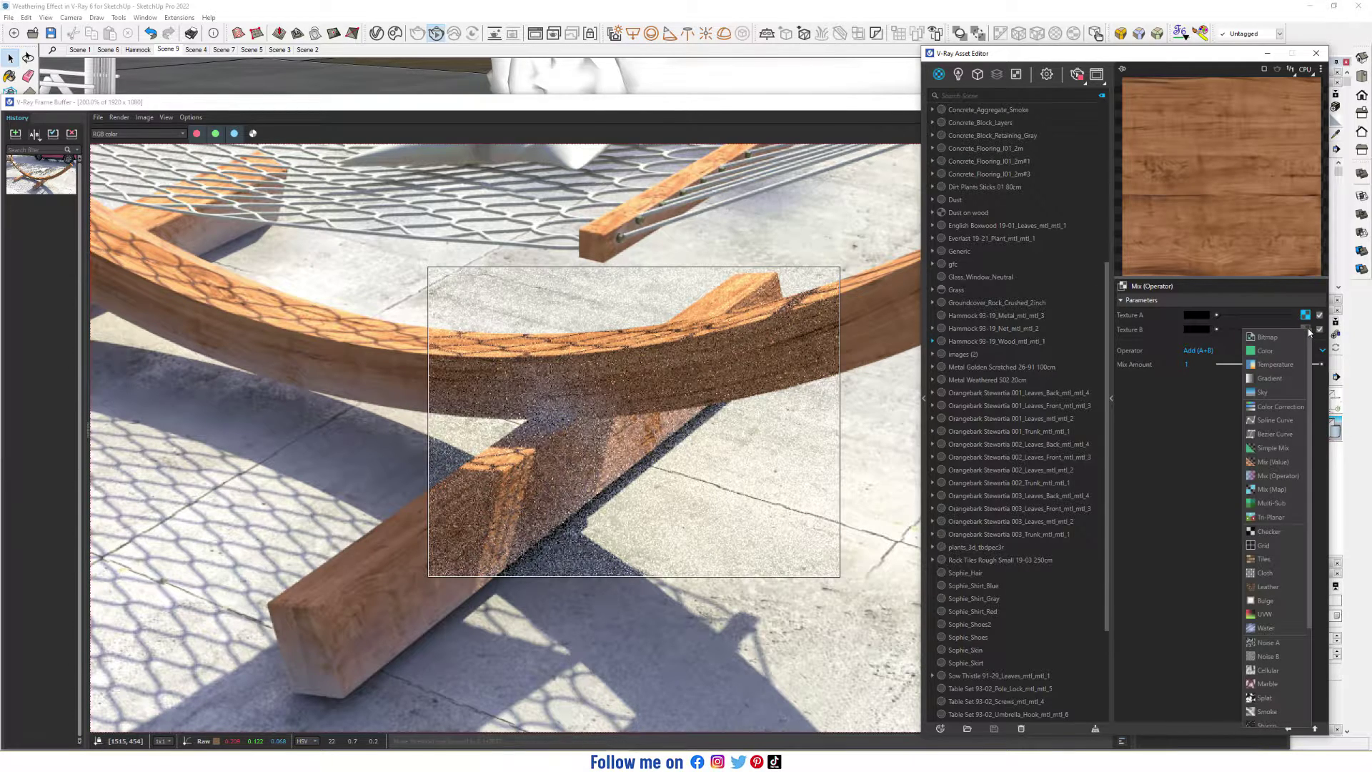
scroll(1284, 619, down, 3)
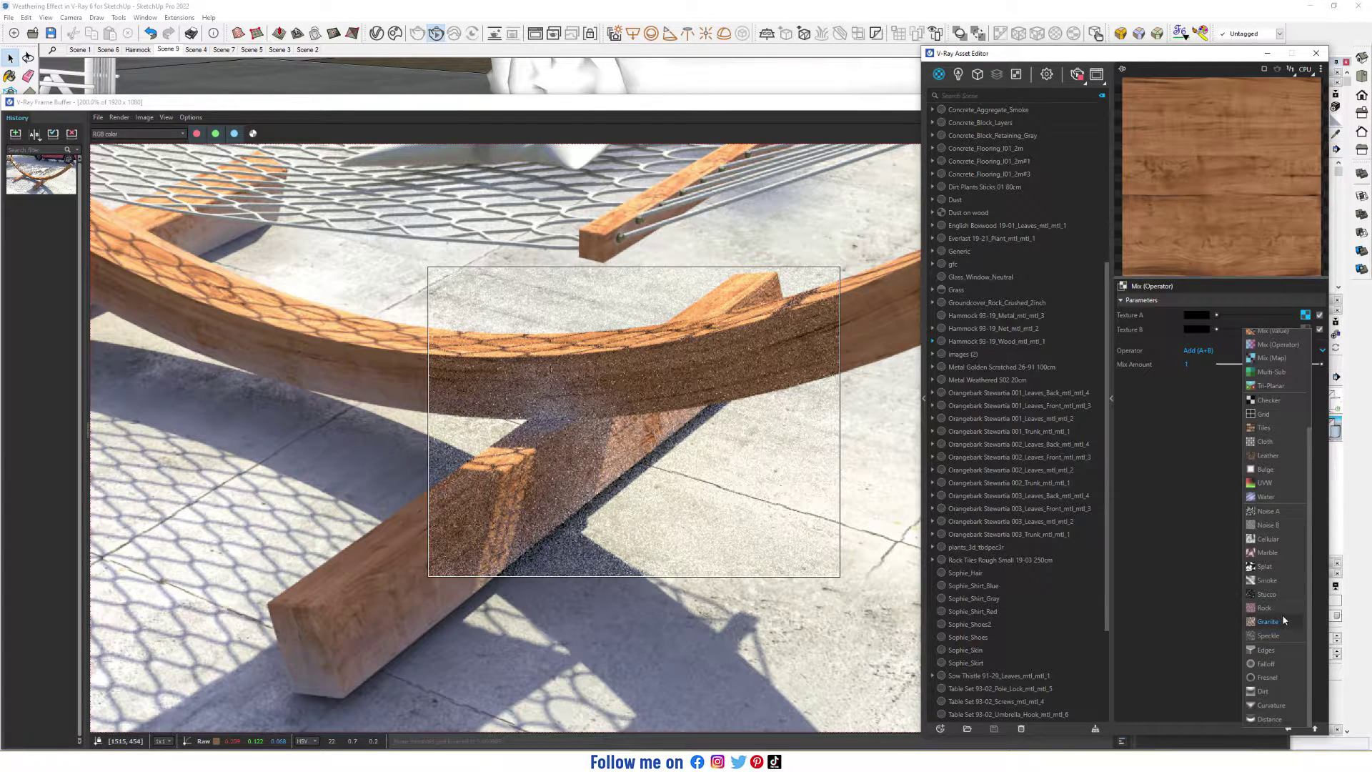
click(1284, 691)
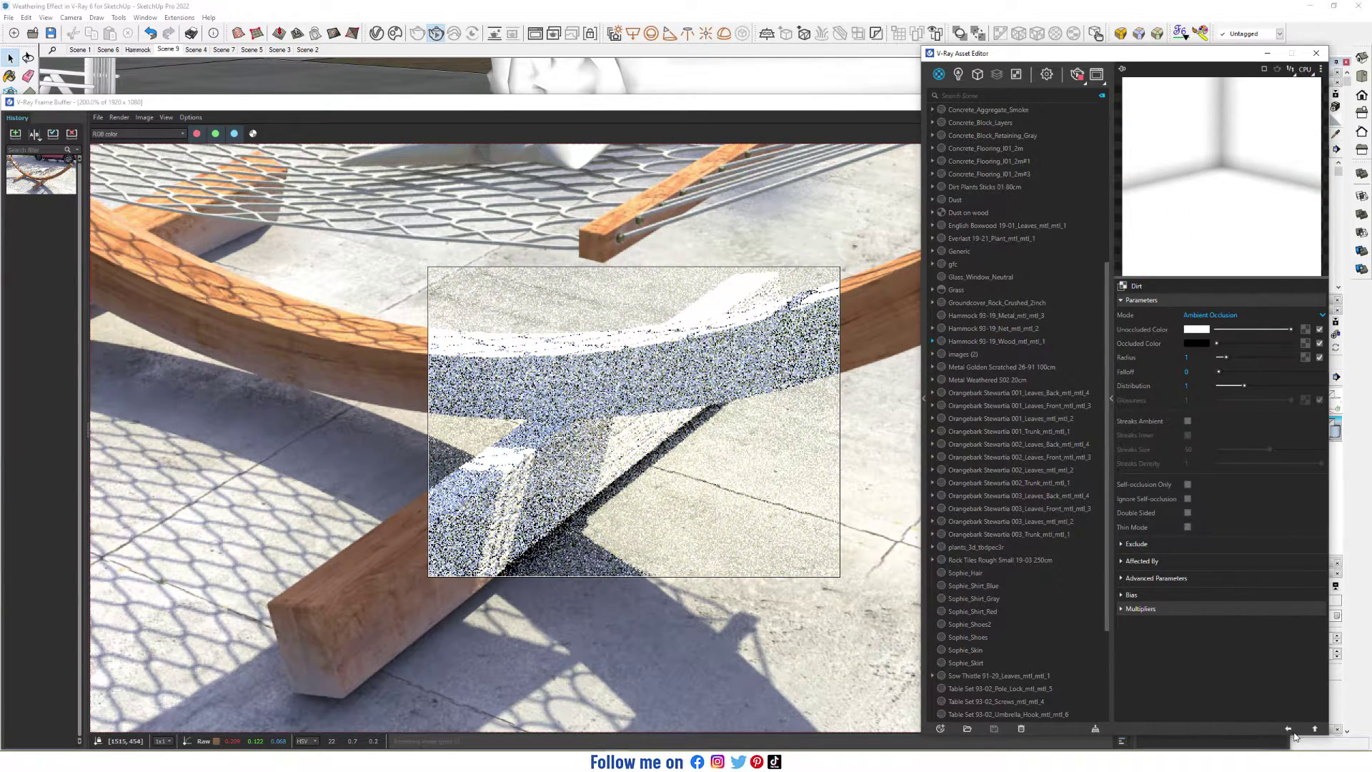
click(1289, 728)
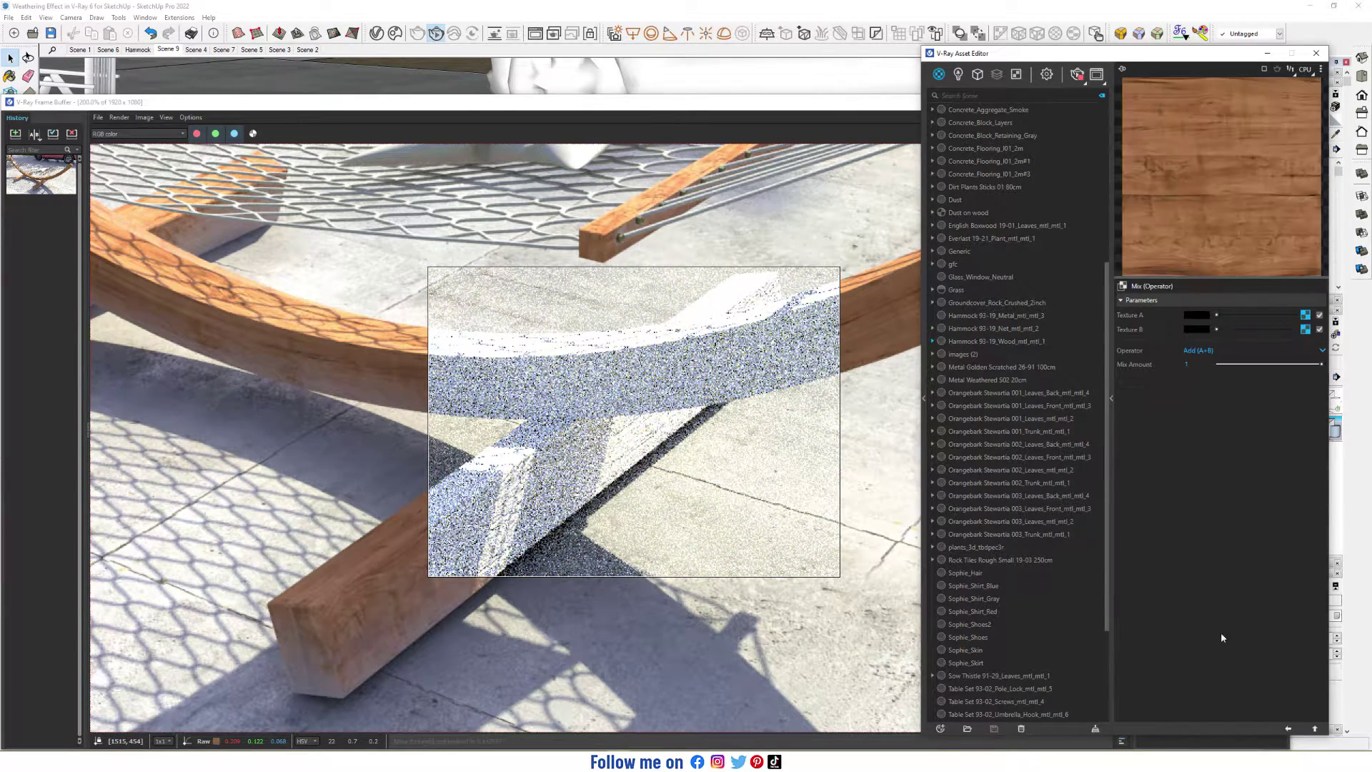
click(1222, 351)
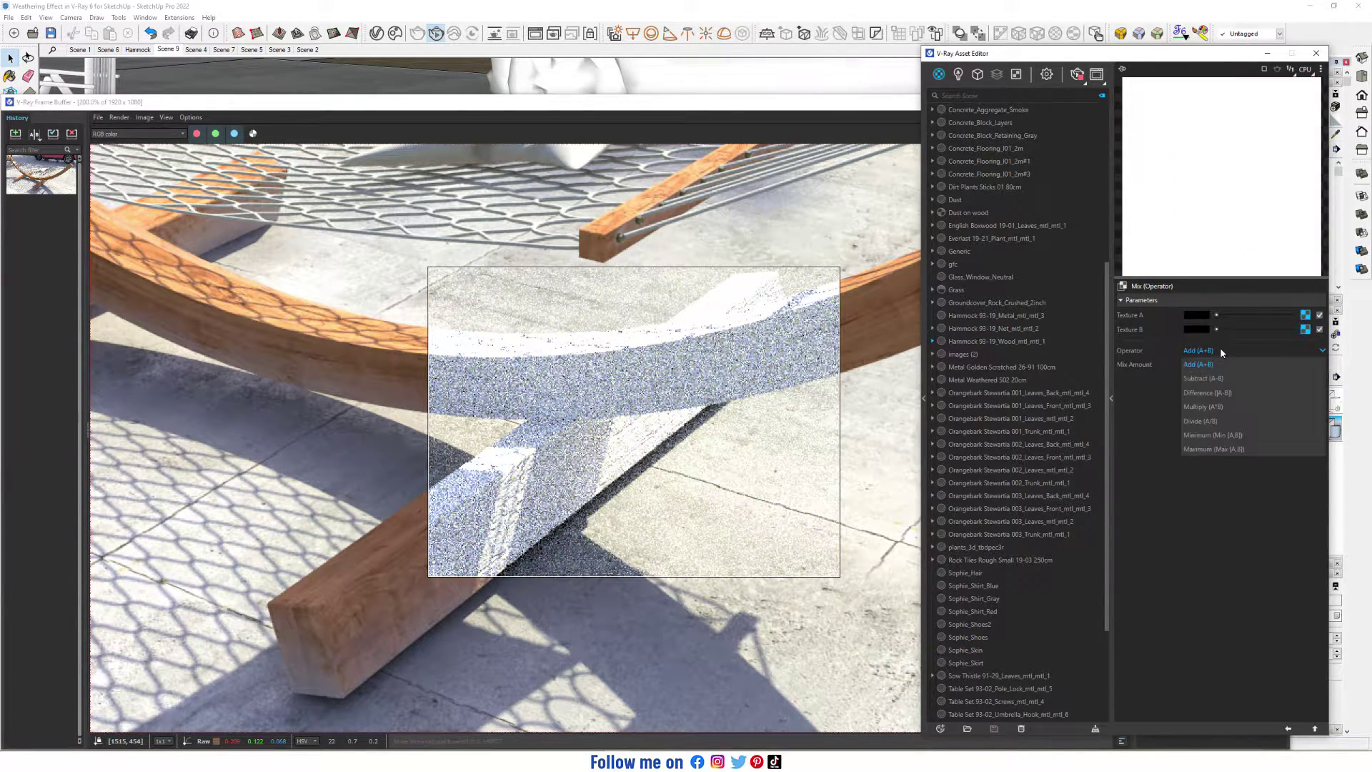
click(1221, 406)
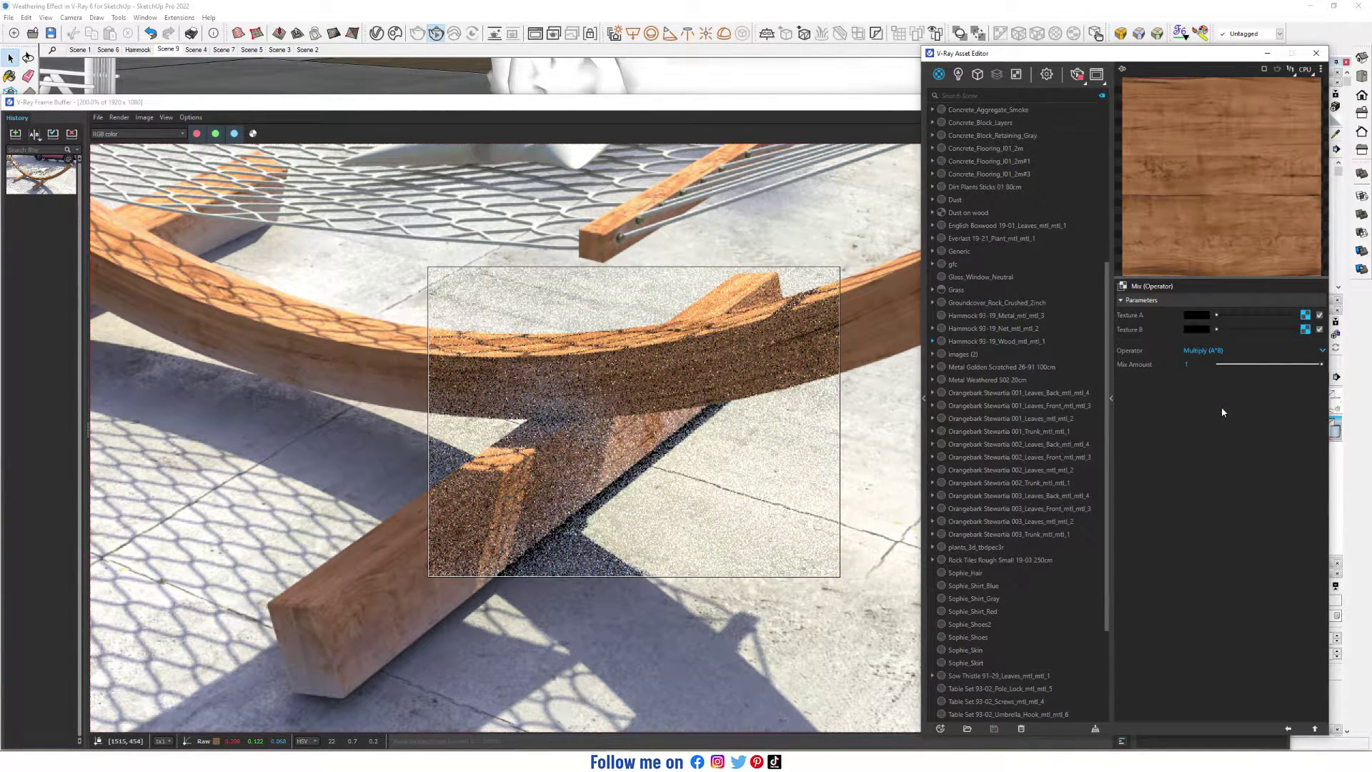
Set Texture B's Dirt mode to Ambient + Inner Occlusion and lighten its occluded color to mid-grey
click(1305, 329)
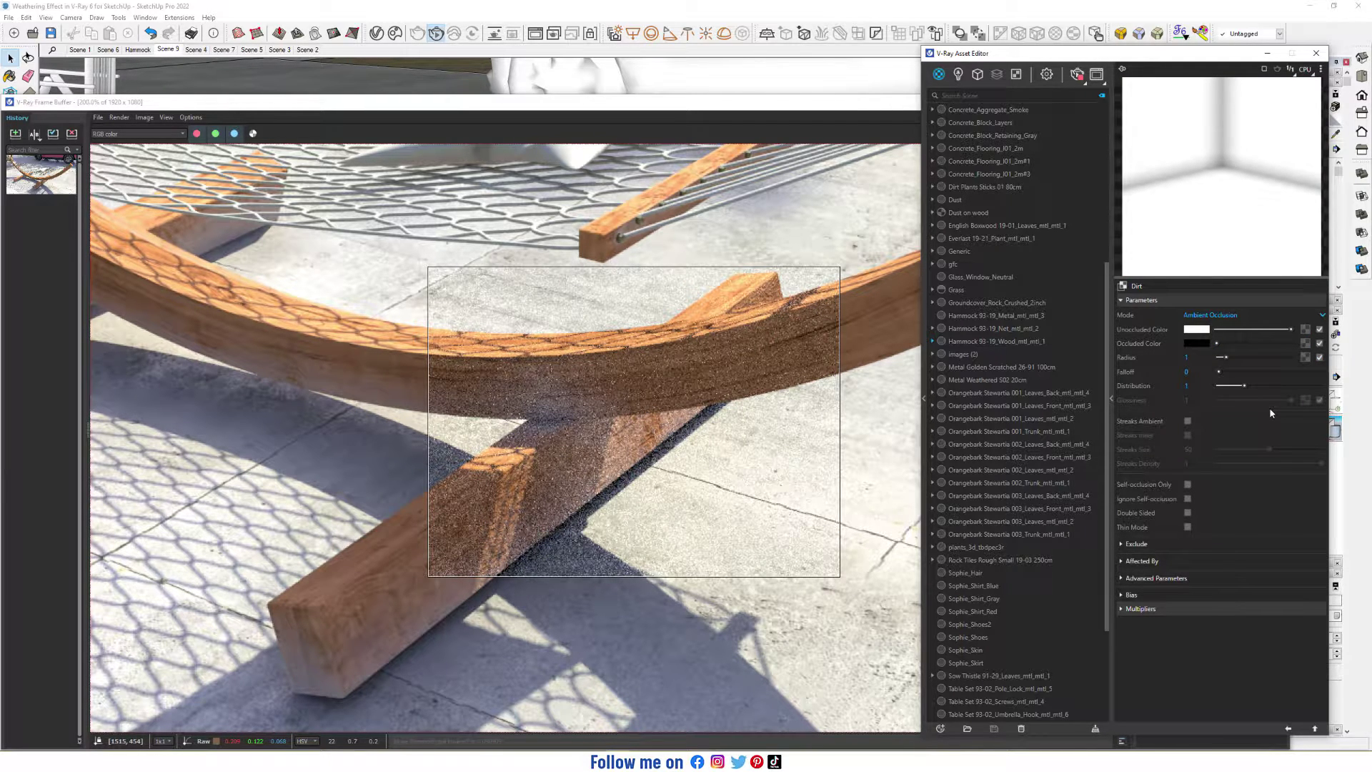
click(1190, 357)
drag(1218, 344, 1247, 345)
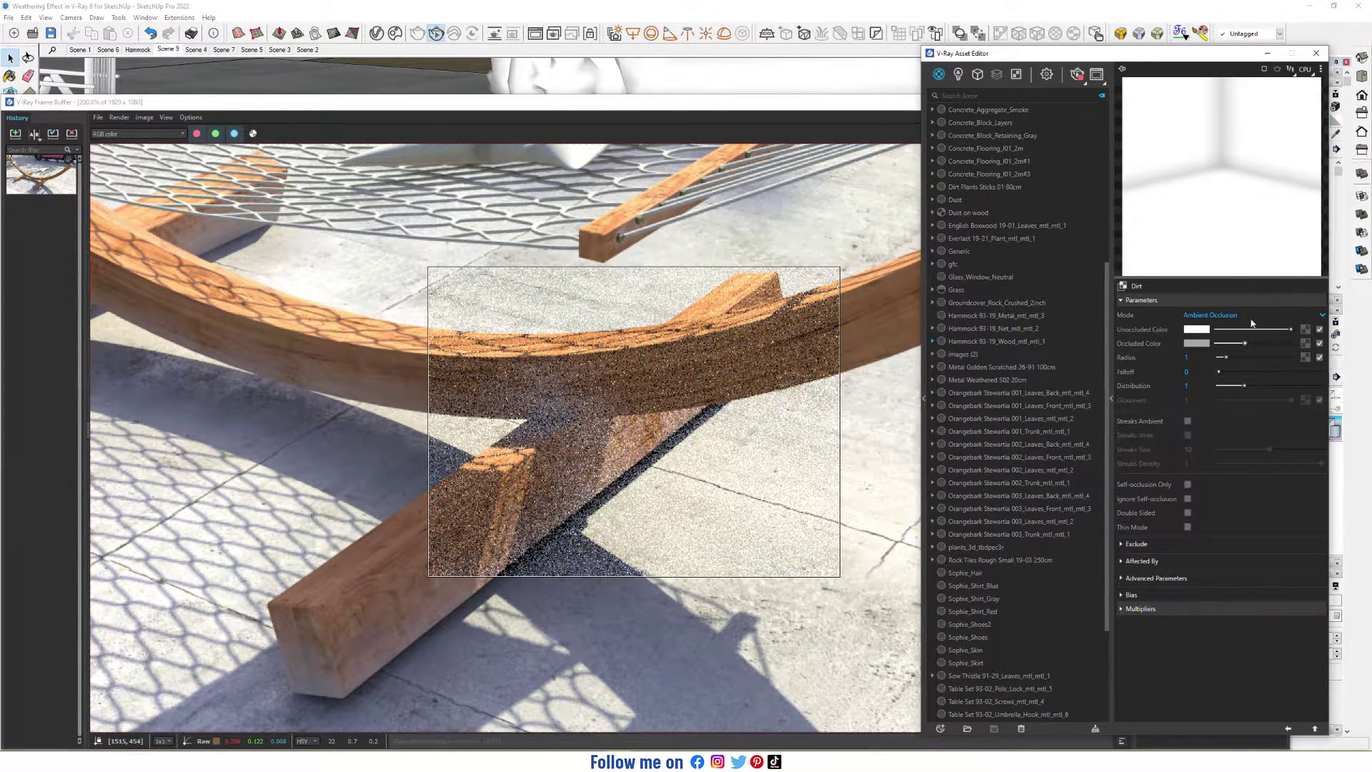
click(1238, 316)
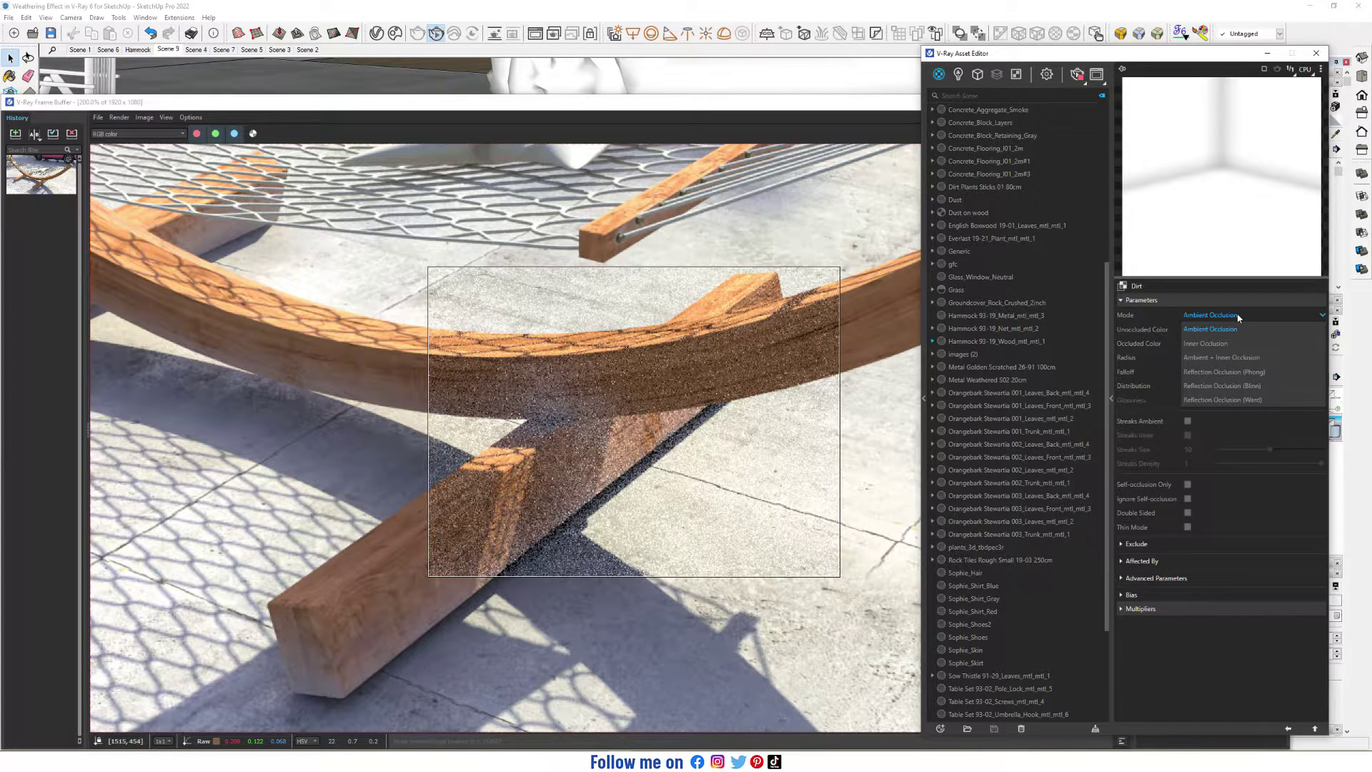
click(1252, 359)
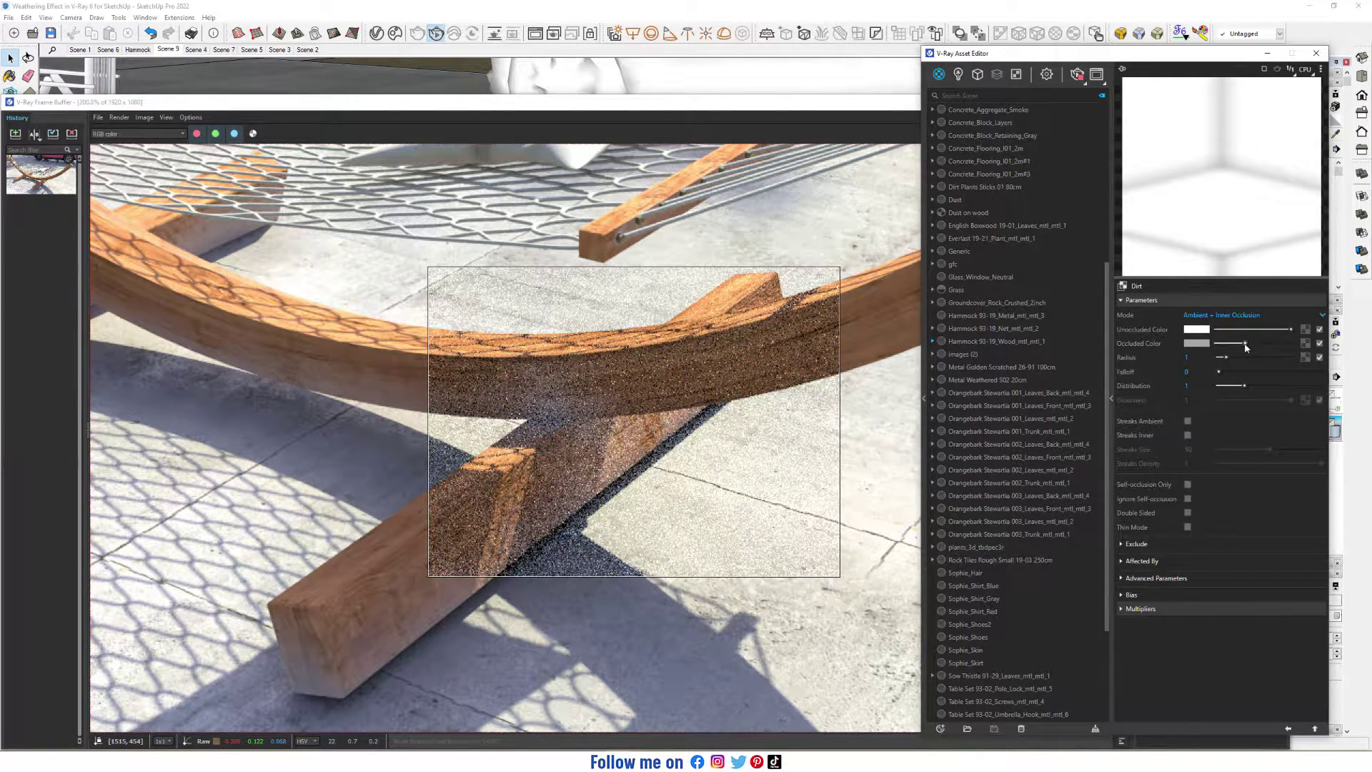
right_click(1201, 346)
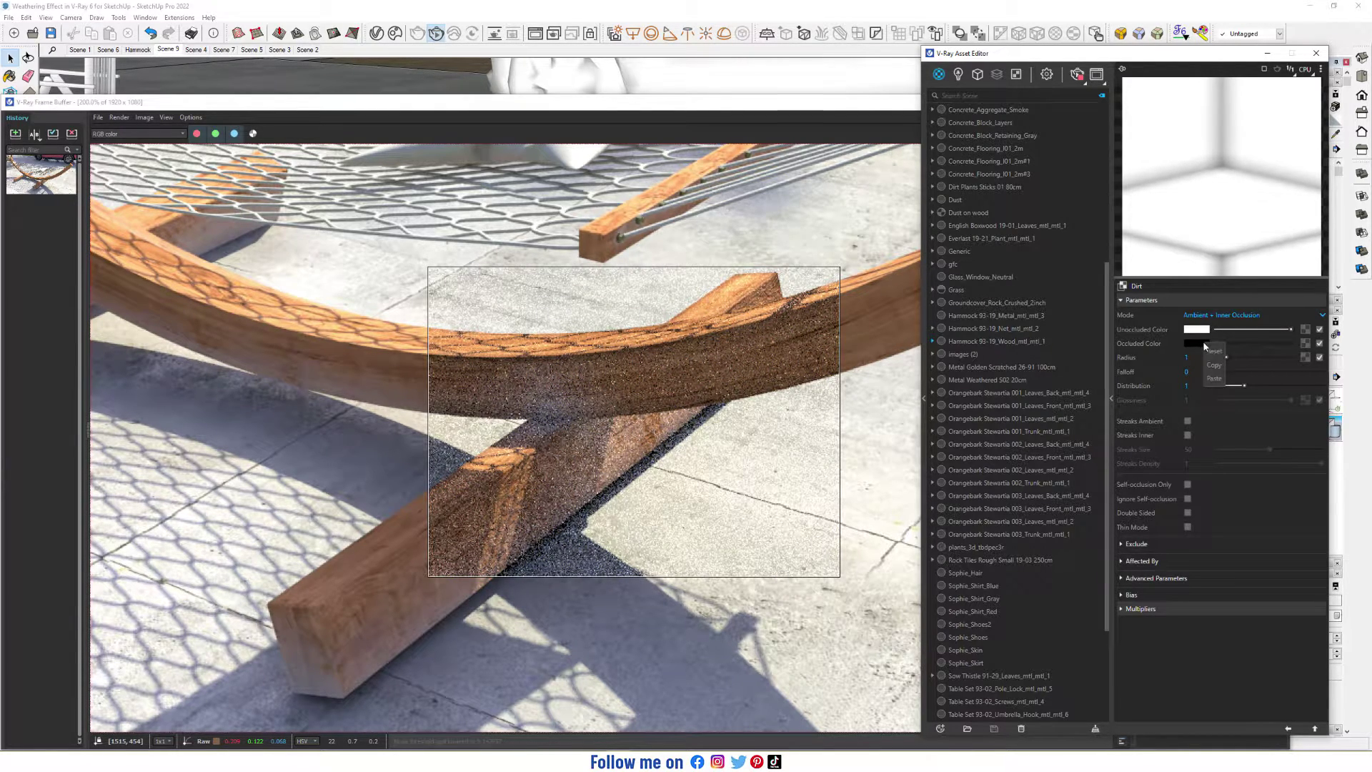
drag(1217, 343, 1245, 343)
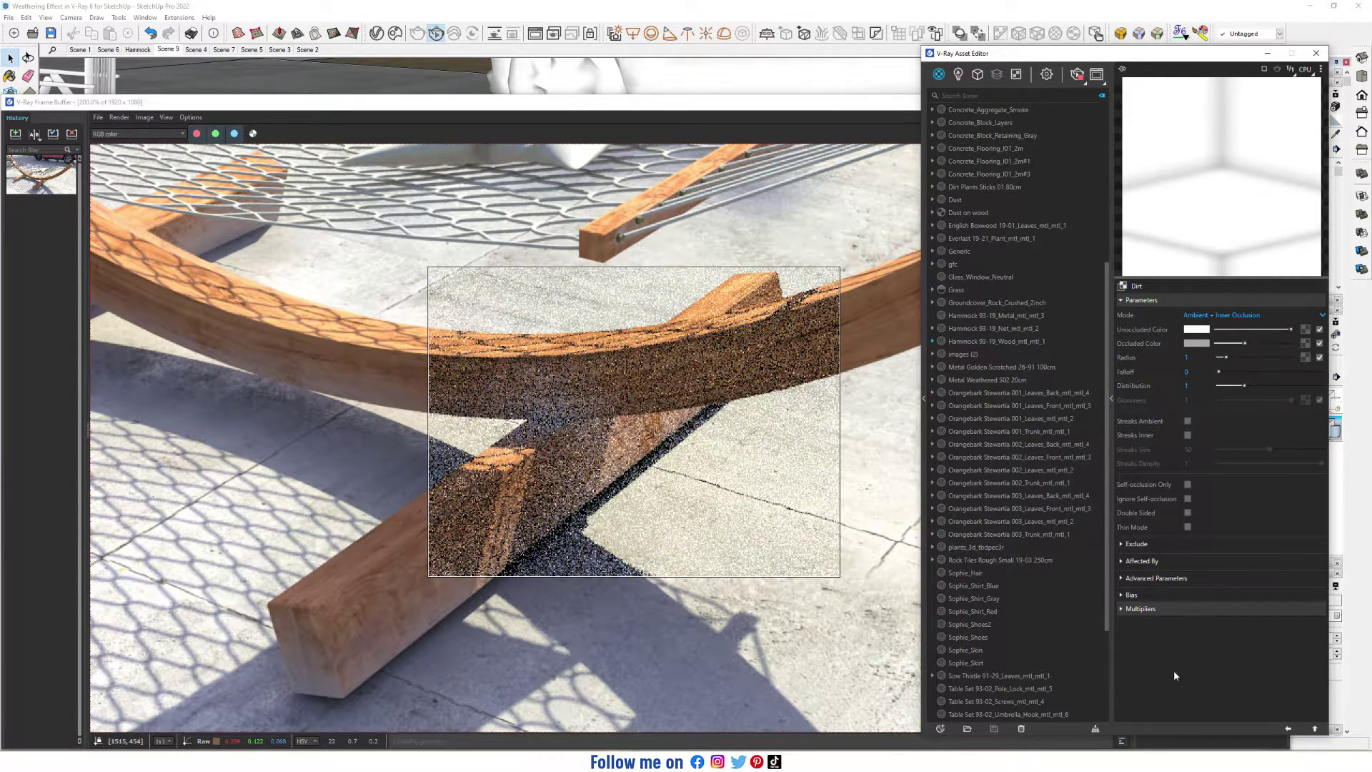
Set the Dirt map's Bias Z to 100 after trying 1 and 10
click(1165, 595)
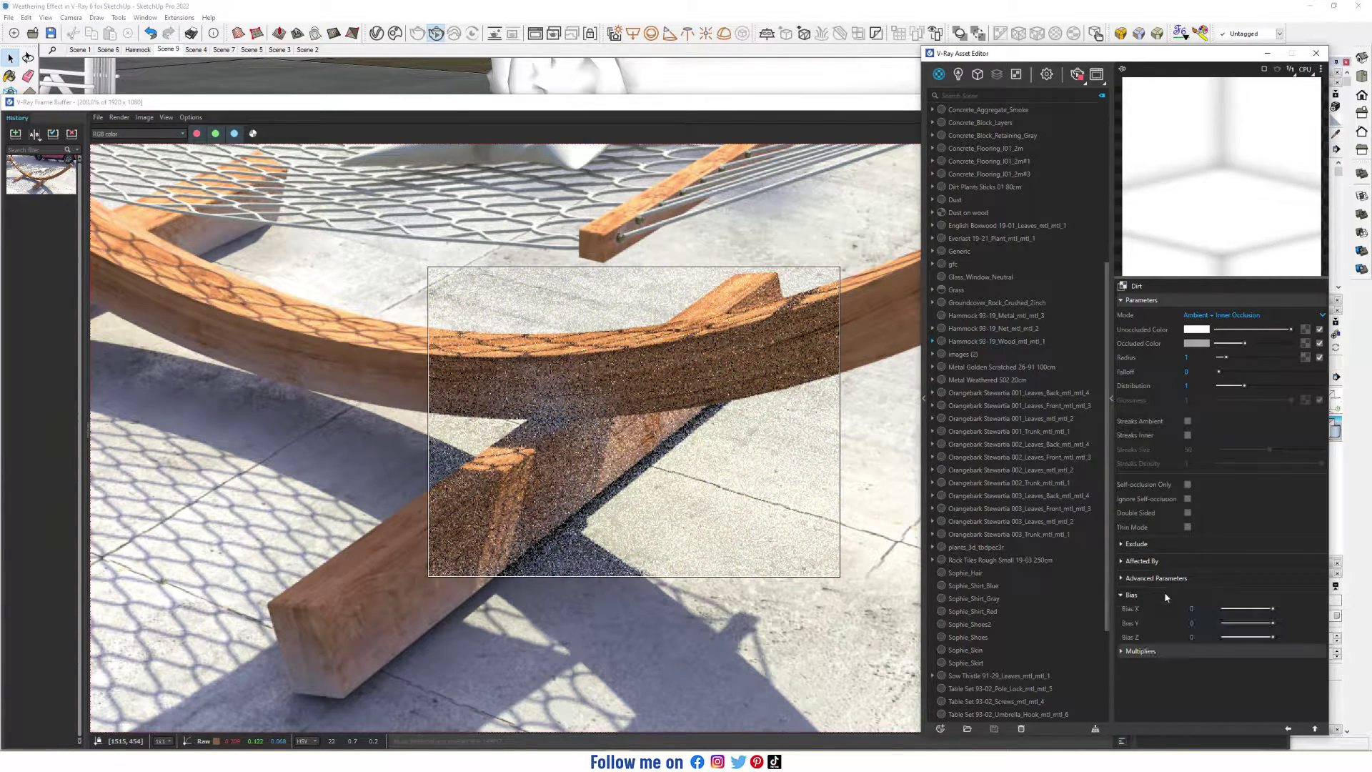
click(1197, 637)
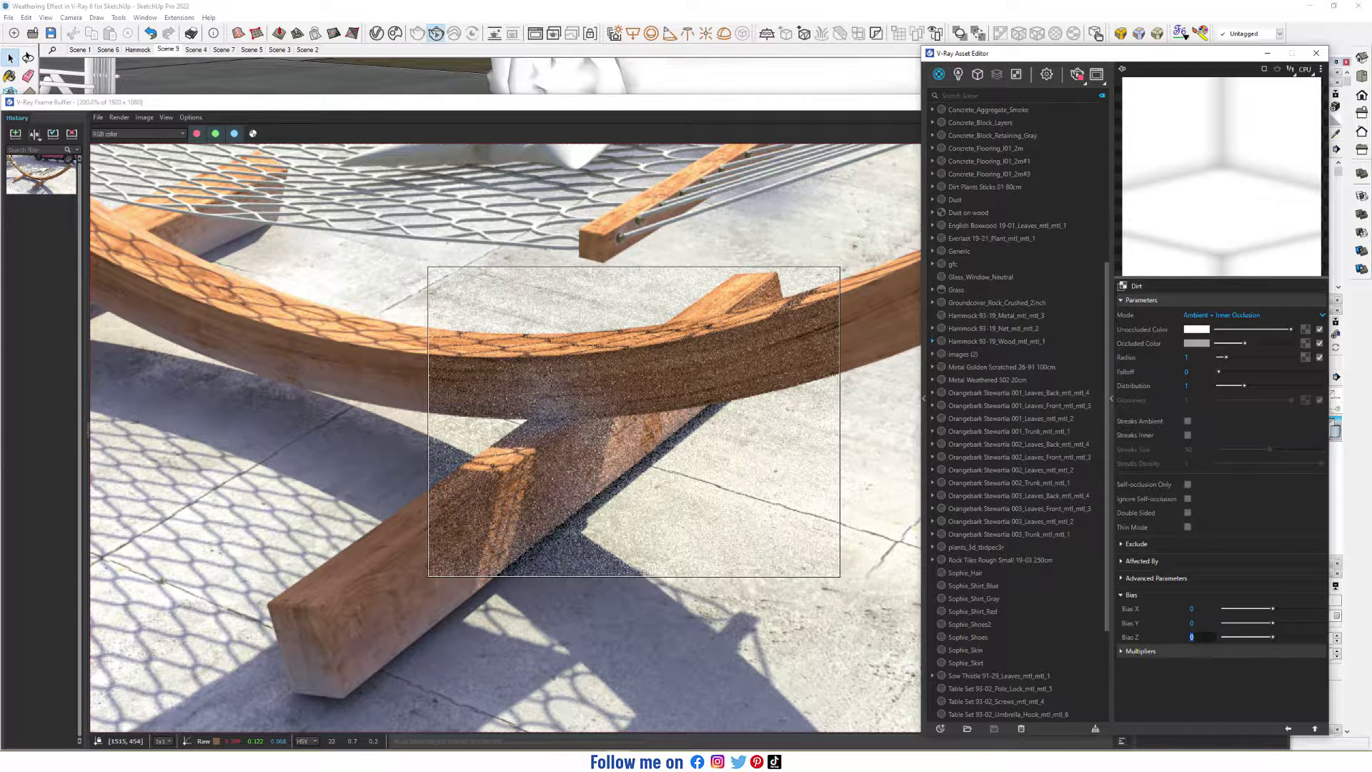
text(1)
key(Return)
click(1197, 637)
text(10)
key(Return)
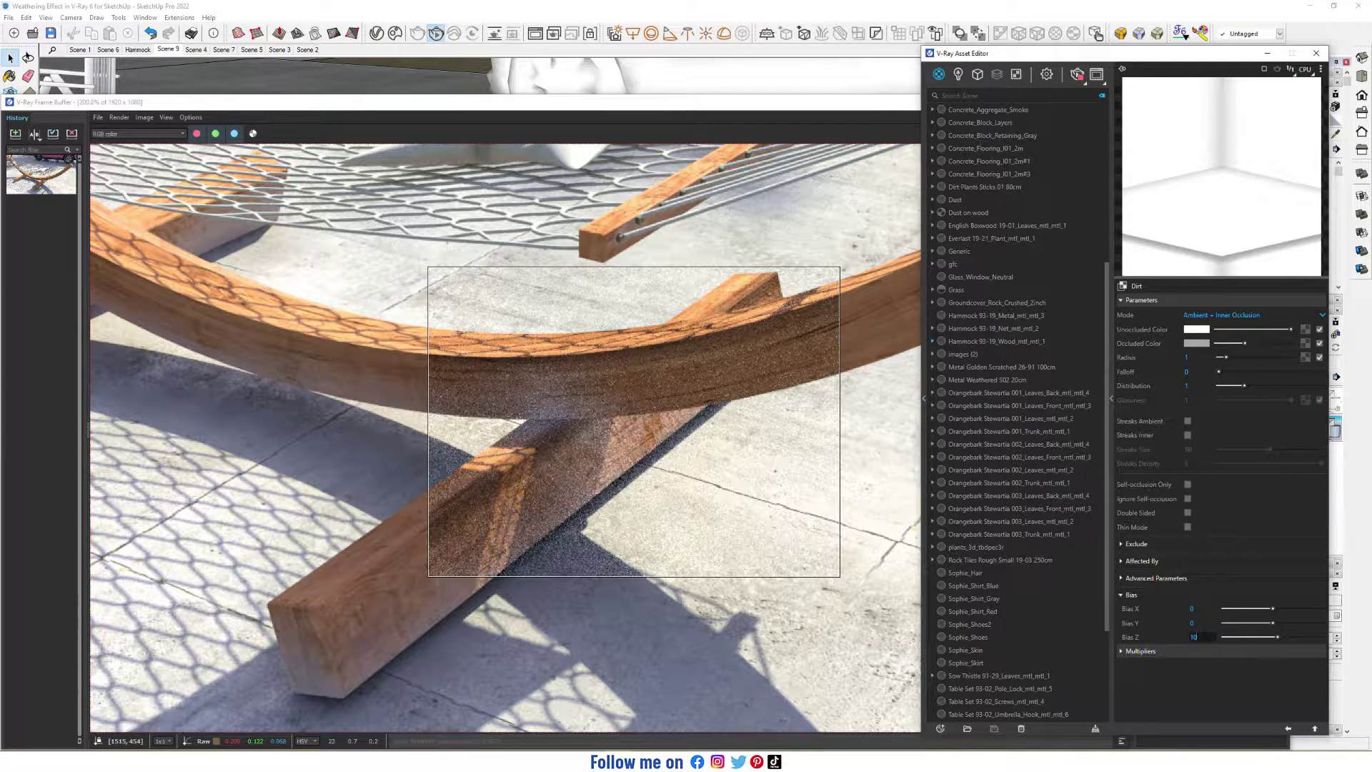
key(Return)
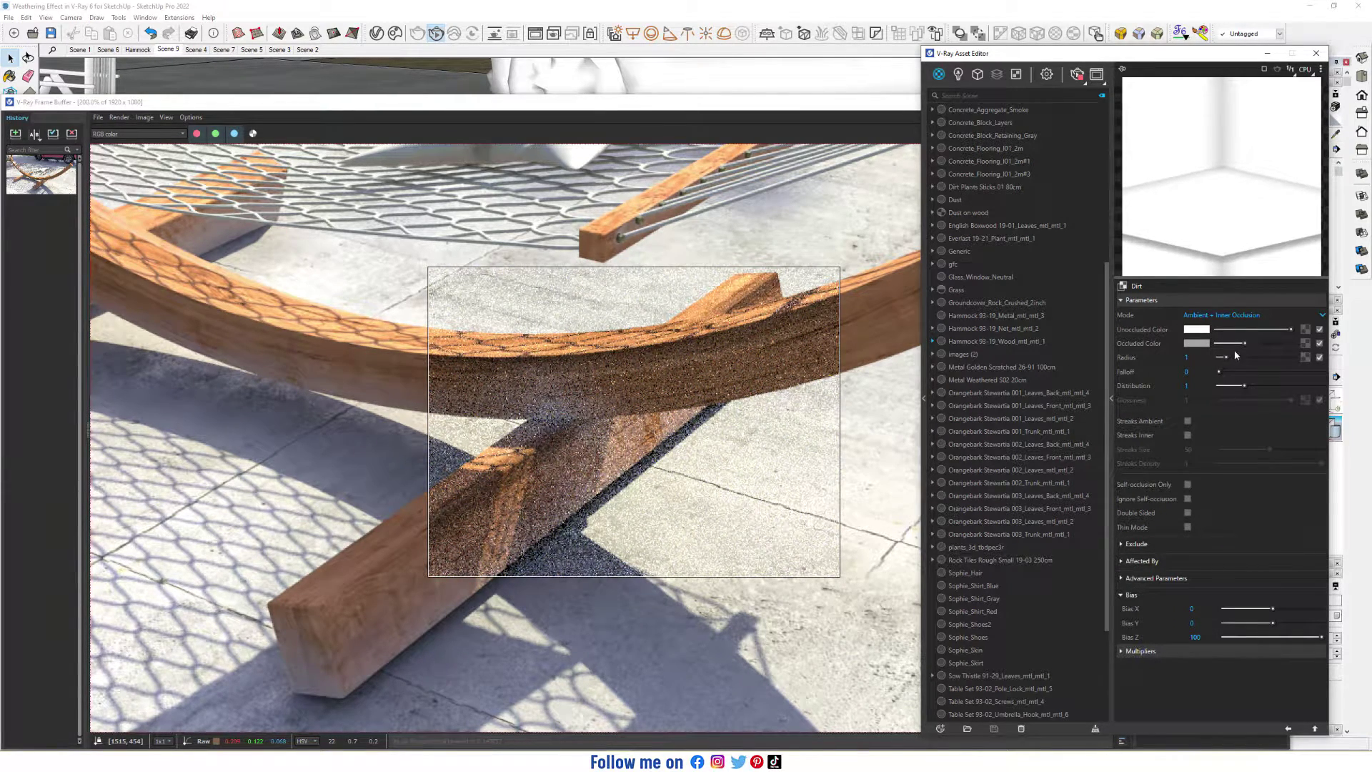
Darken the Dirt map's occluded color to black and set its radius to 5
drag(1246, 345, 1236, 345)
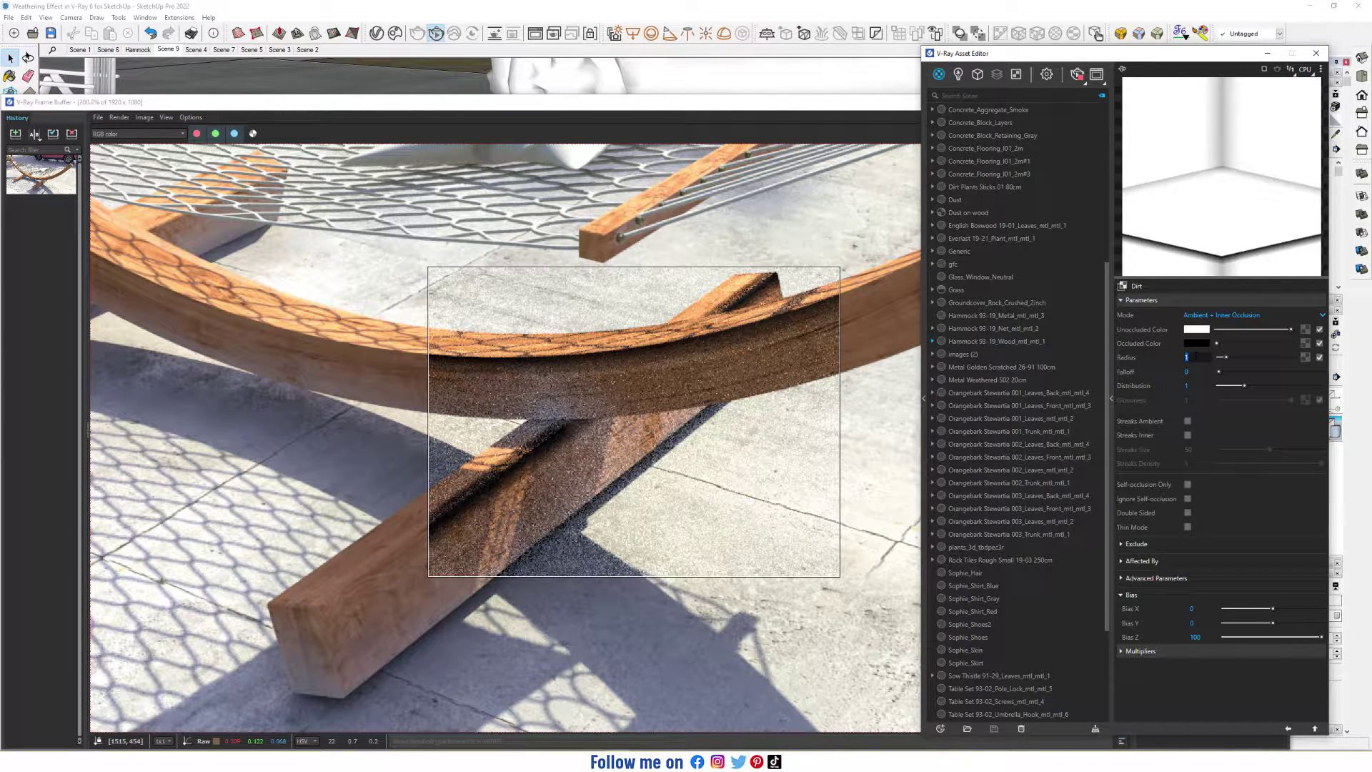
double_click(1195, 356)
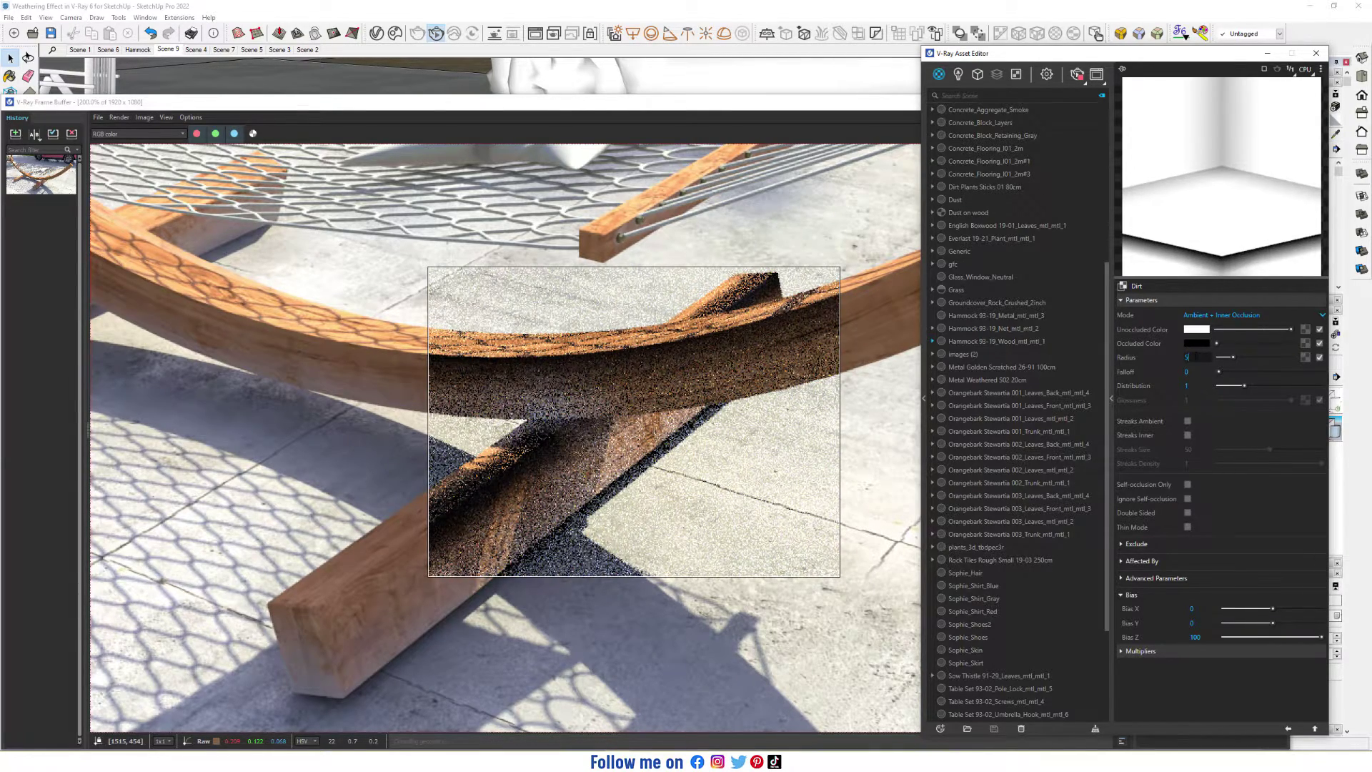
text(5)
key(Return)
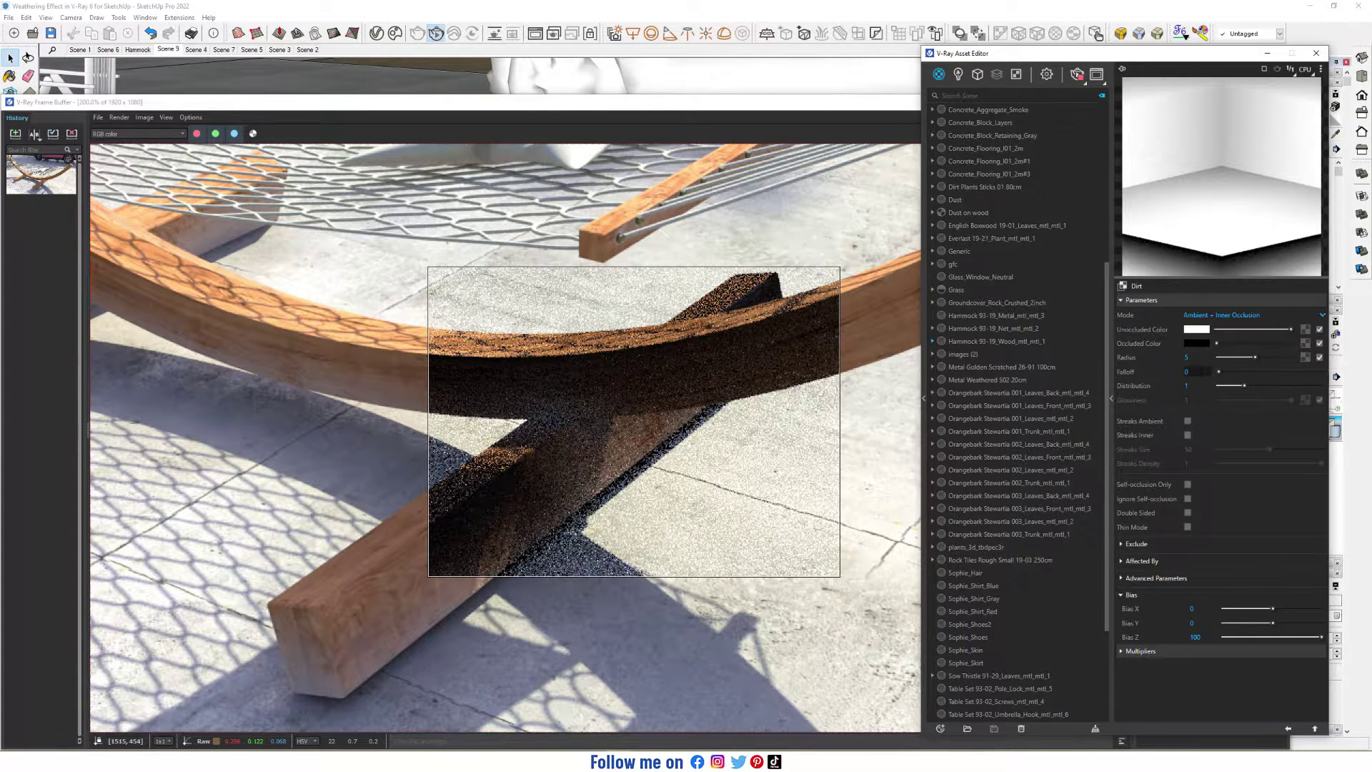
Set the Dirt map's falloff to 1 and its distribution to 10
double_click(1187, 372)
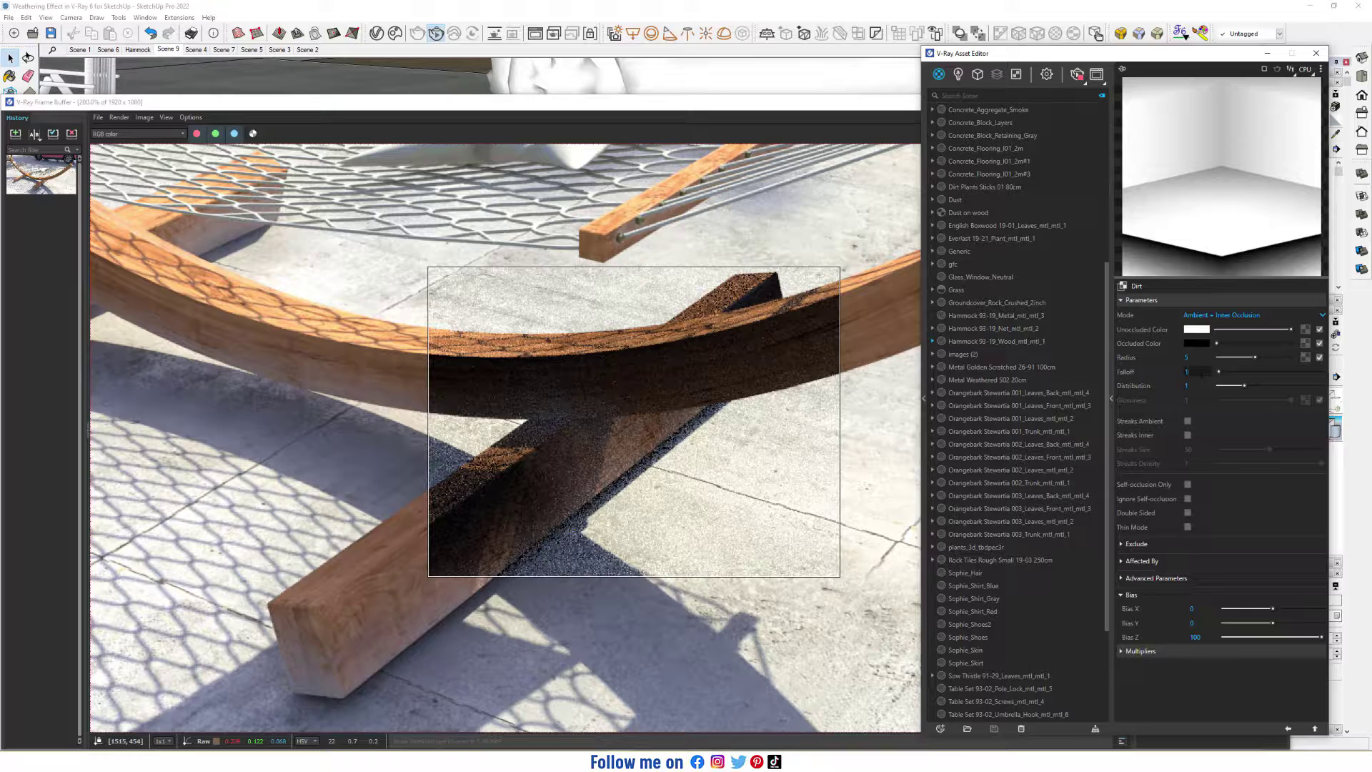
text(1)
key(Return)
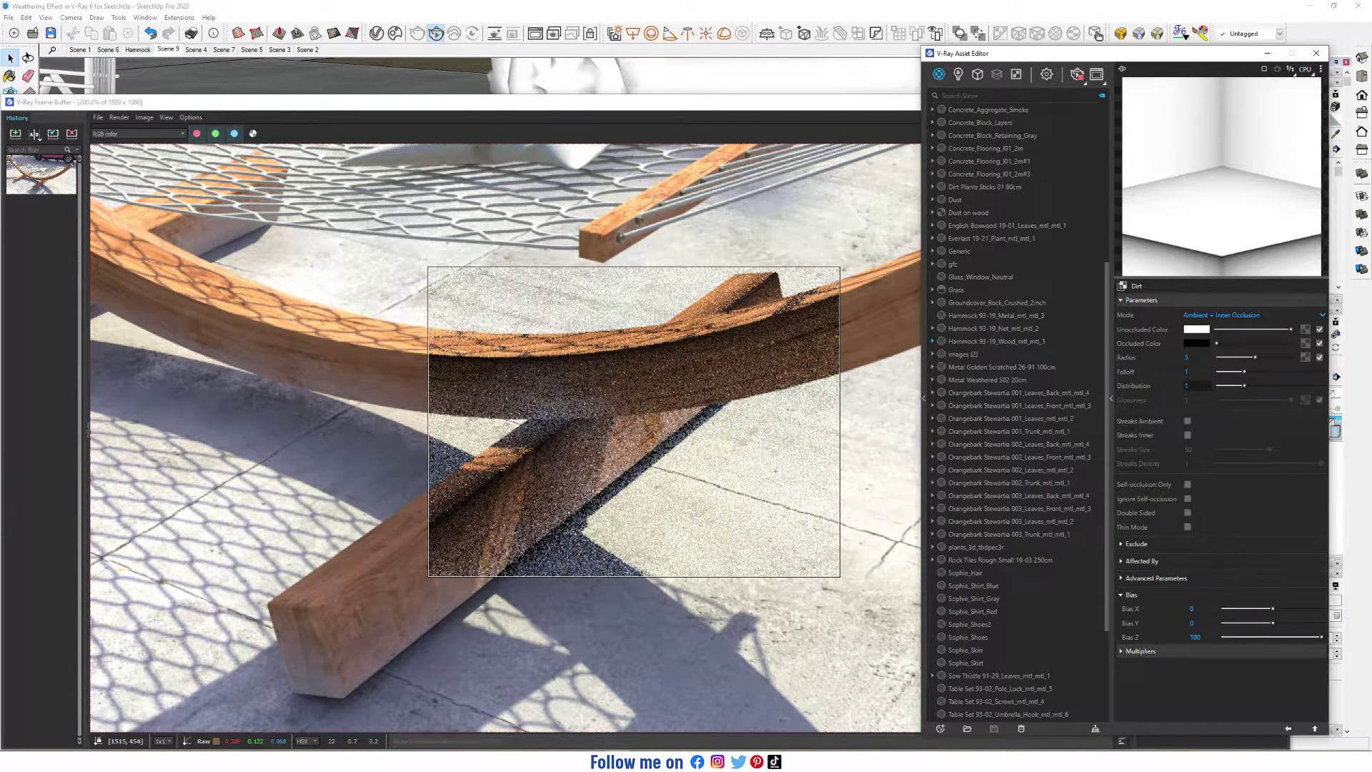
double_click(1188, 386)
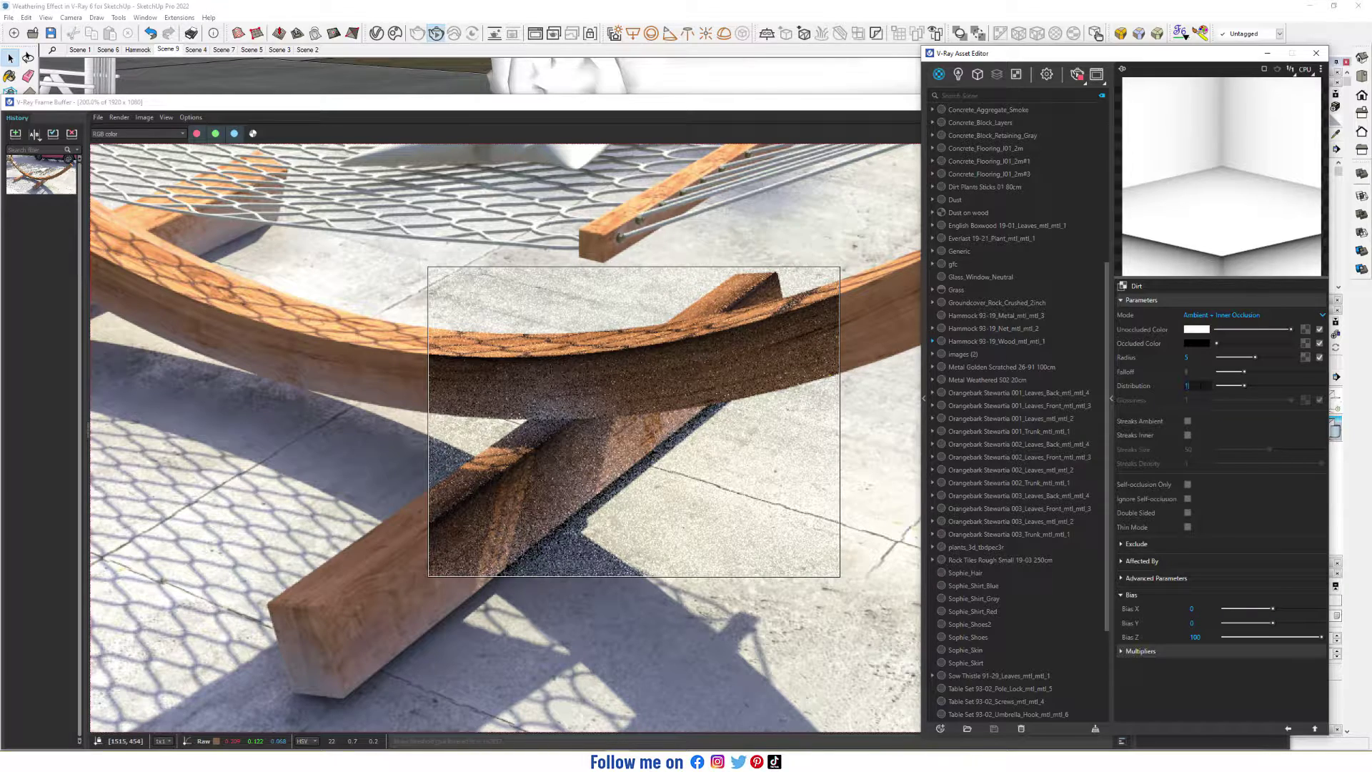
text(0)
key(Return)
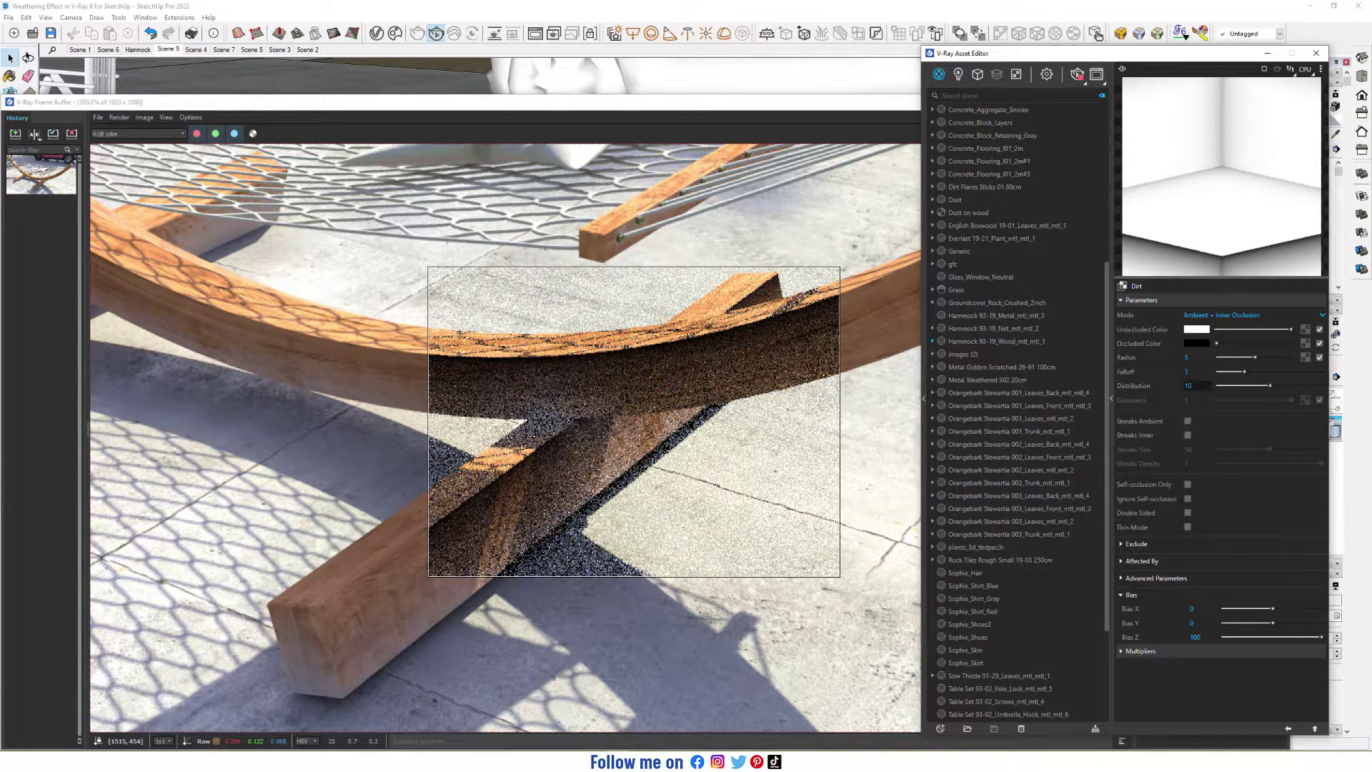
Enable both ambient and inner streaks on the Dirt map and set the streaks size to 100
click(1189, 422)
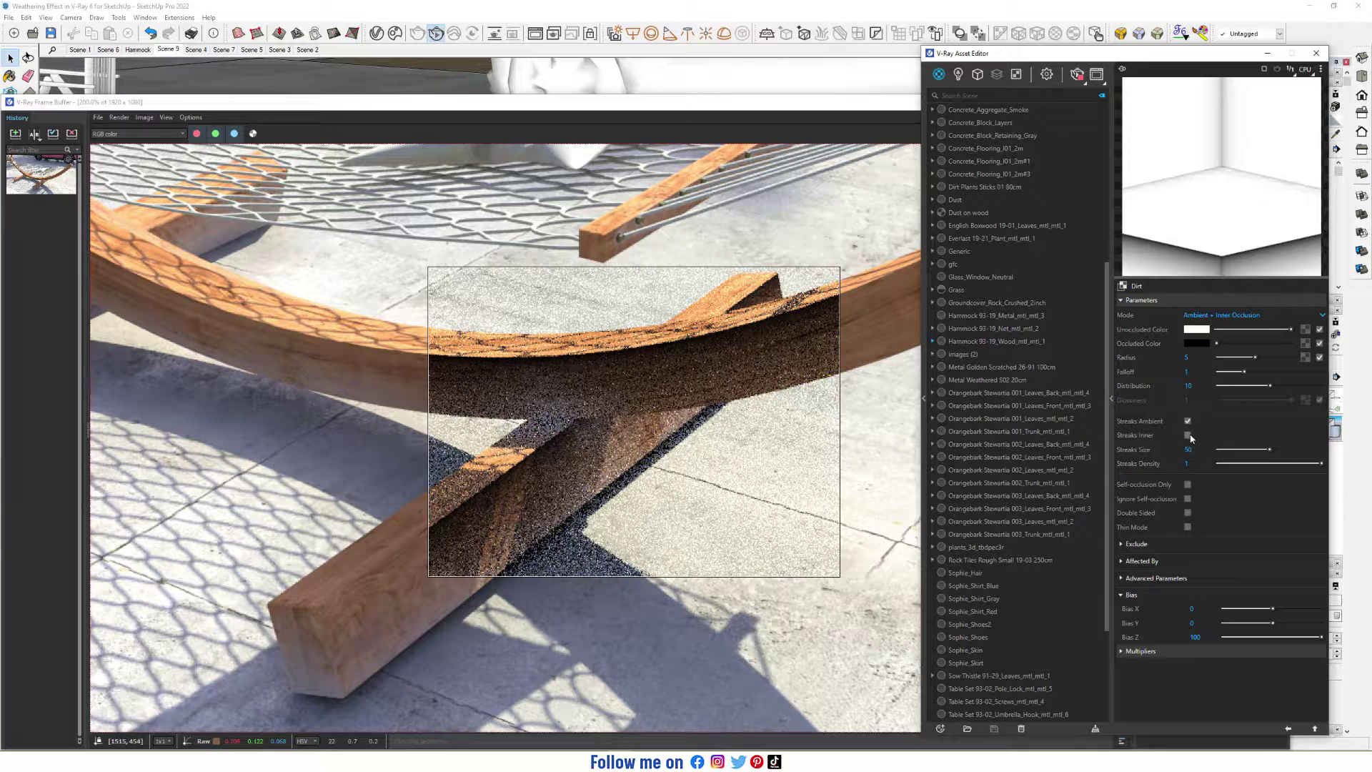
click(1188, 435)
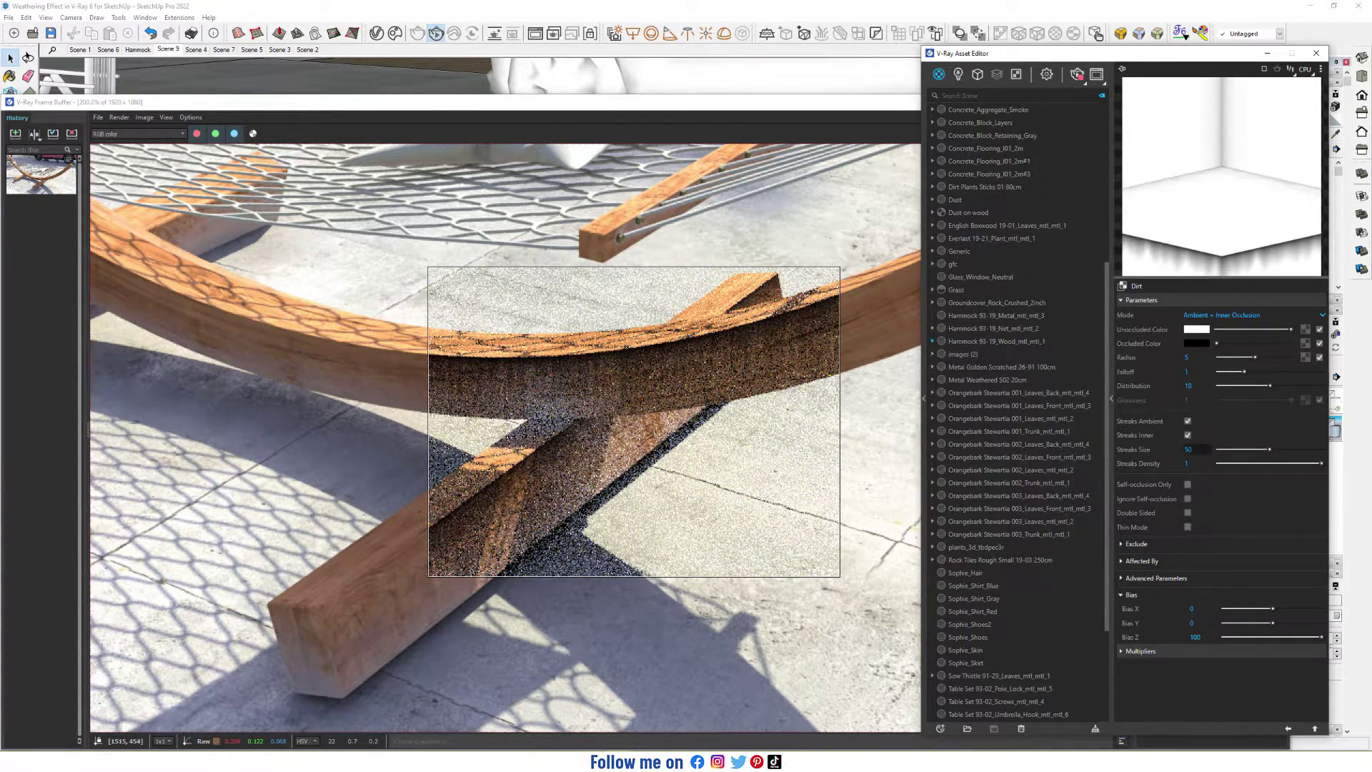
double_click(1188, 449)
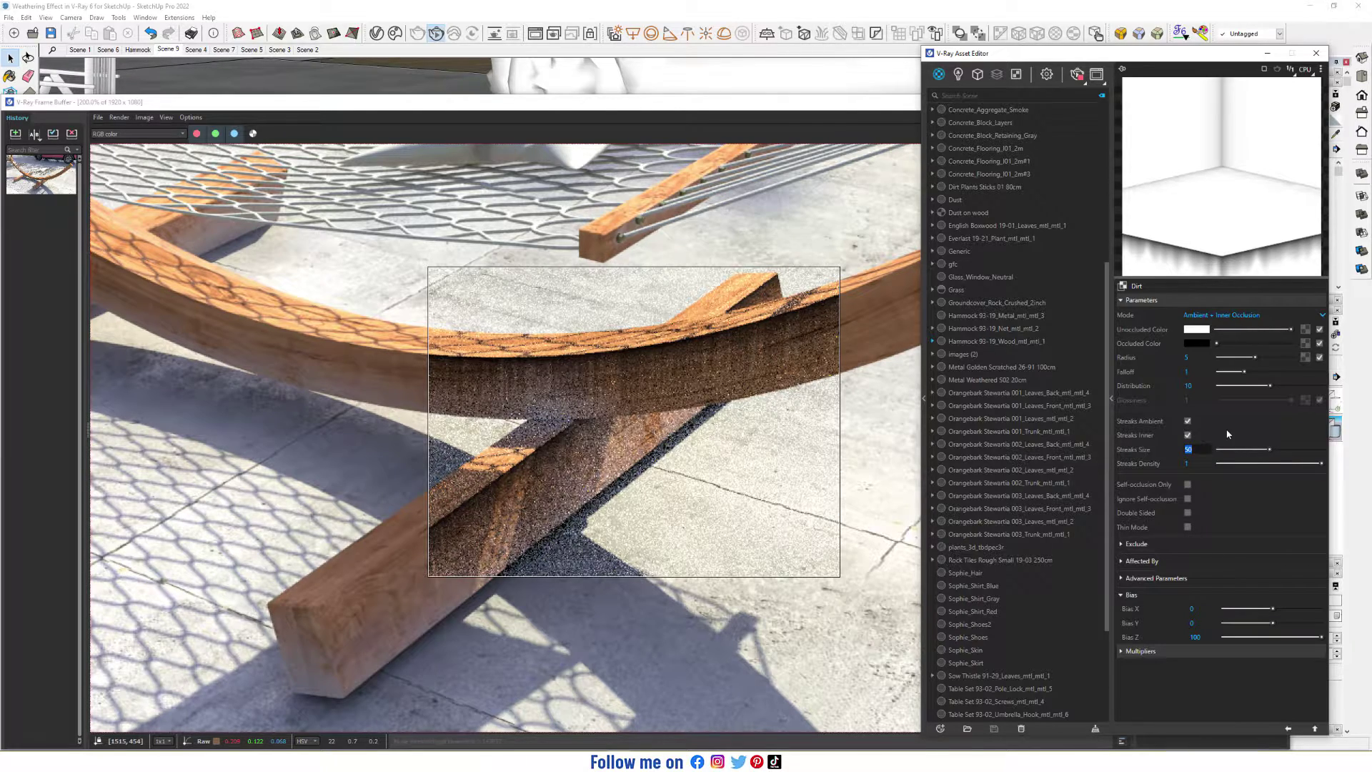
text(100)
key(Return)
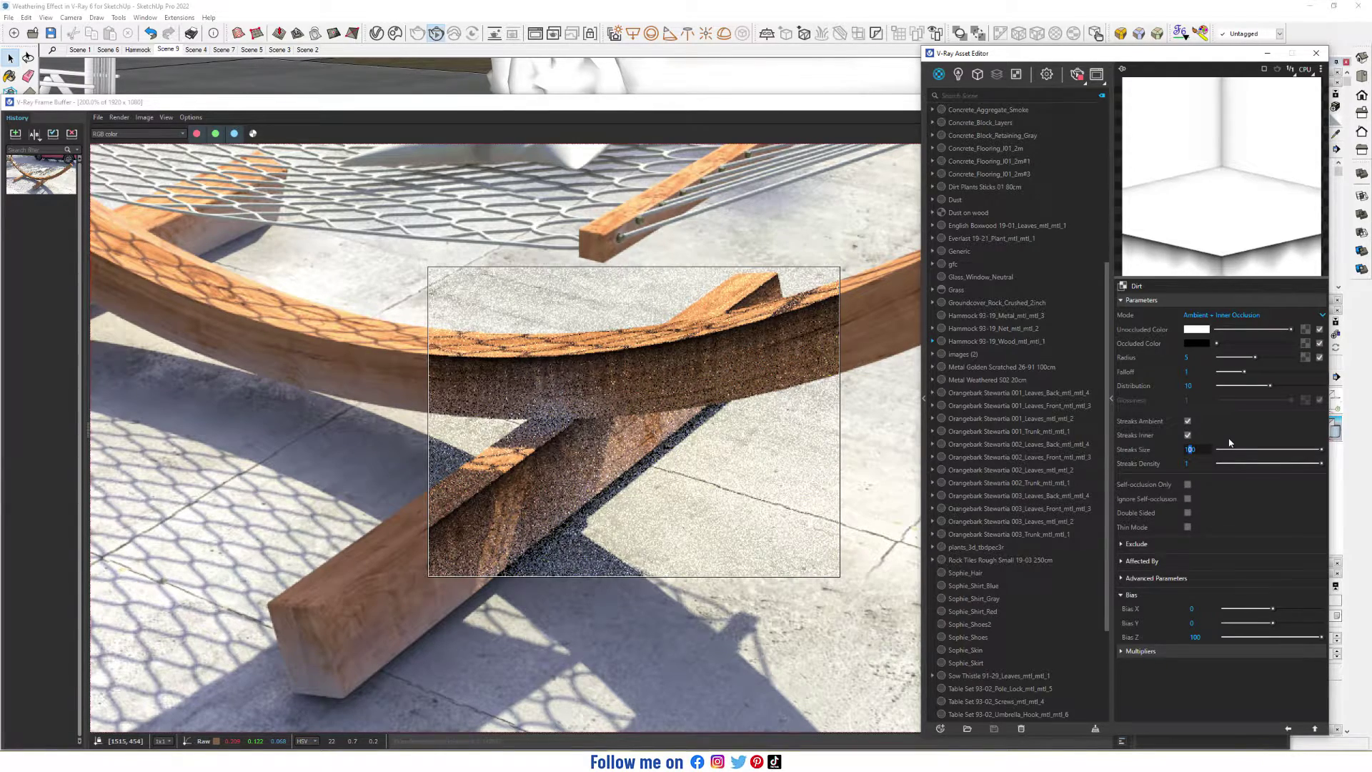
Set the Dirt map's streaks size to 150 and paste the copied gray as its occluded color
key(Return)
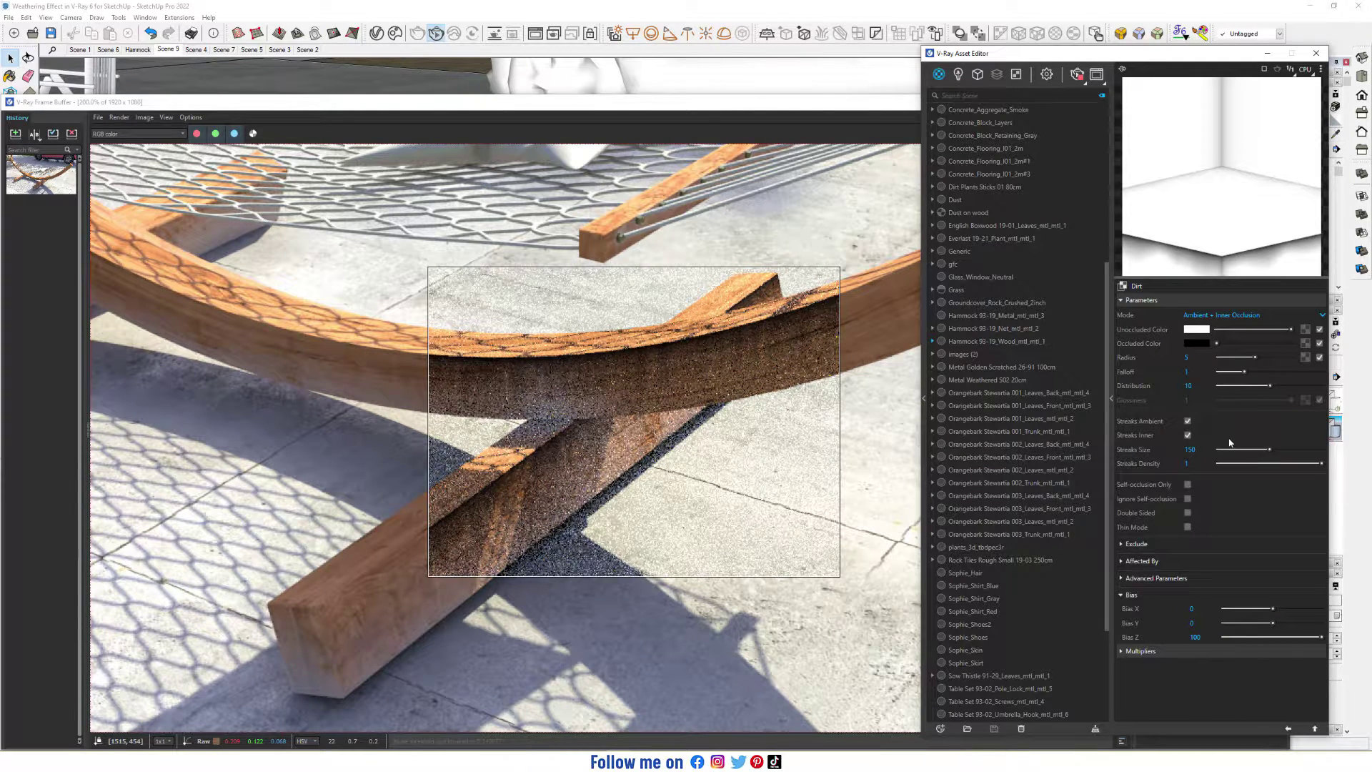
right_click(1198, 343)
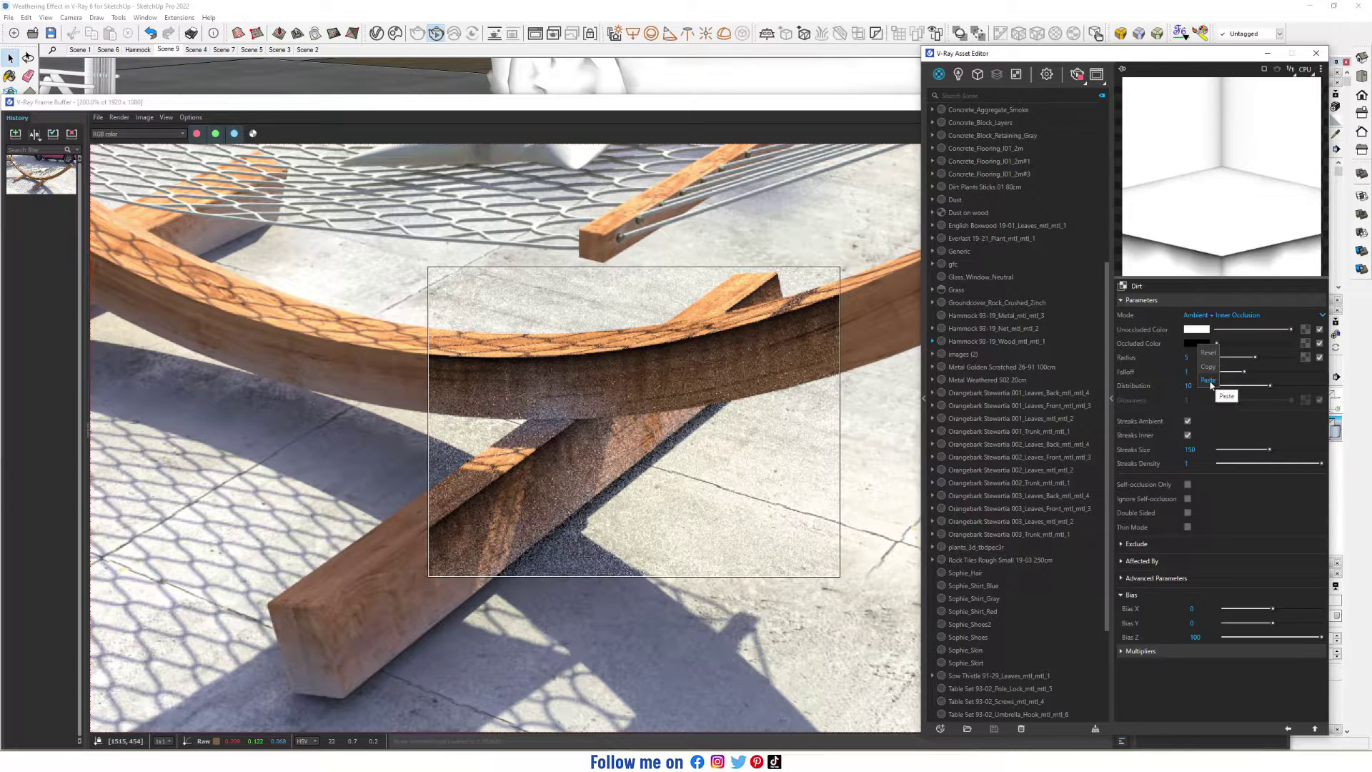
click(1209, 379)
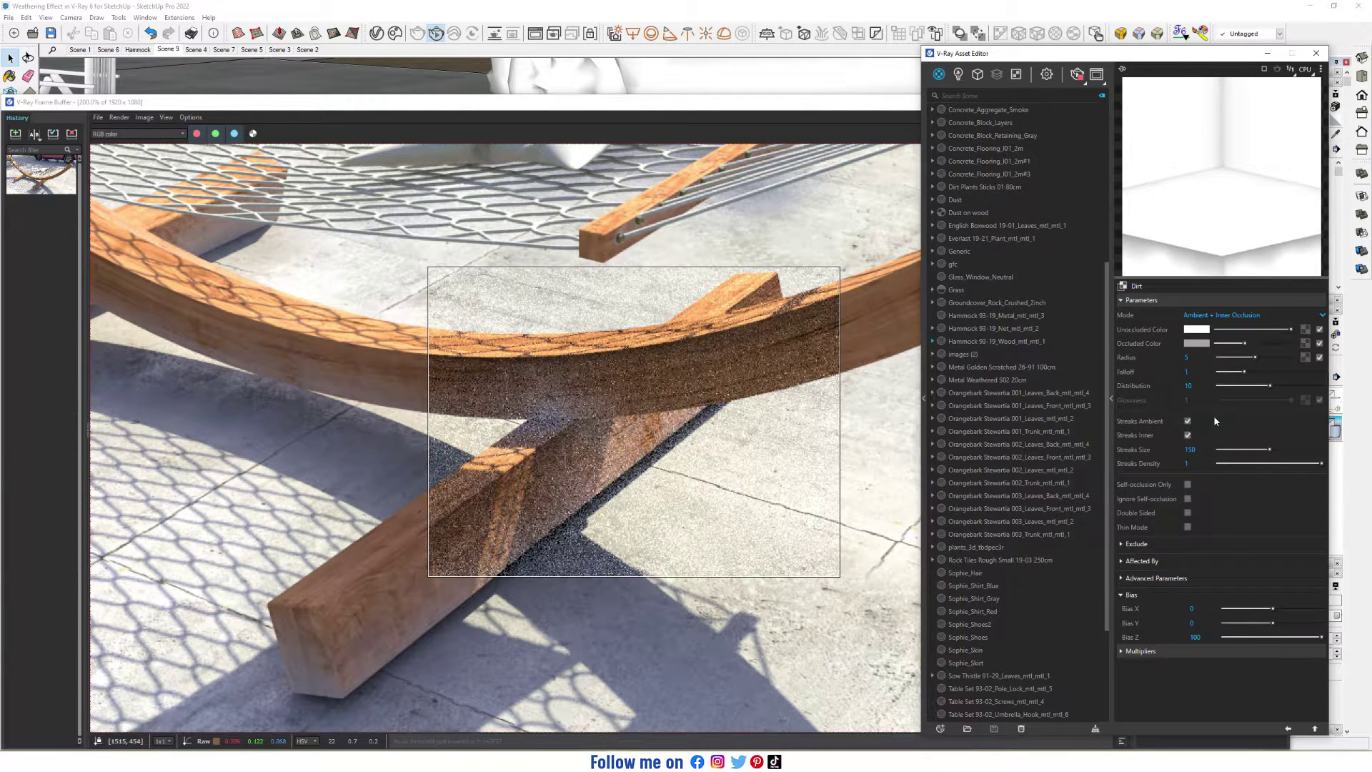
Turn off region rendering in the frame buffer and start a full render of the hammock view
click(853, 107)
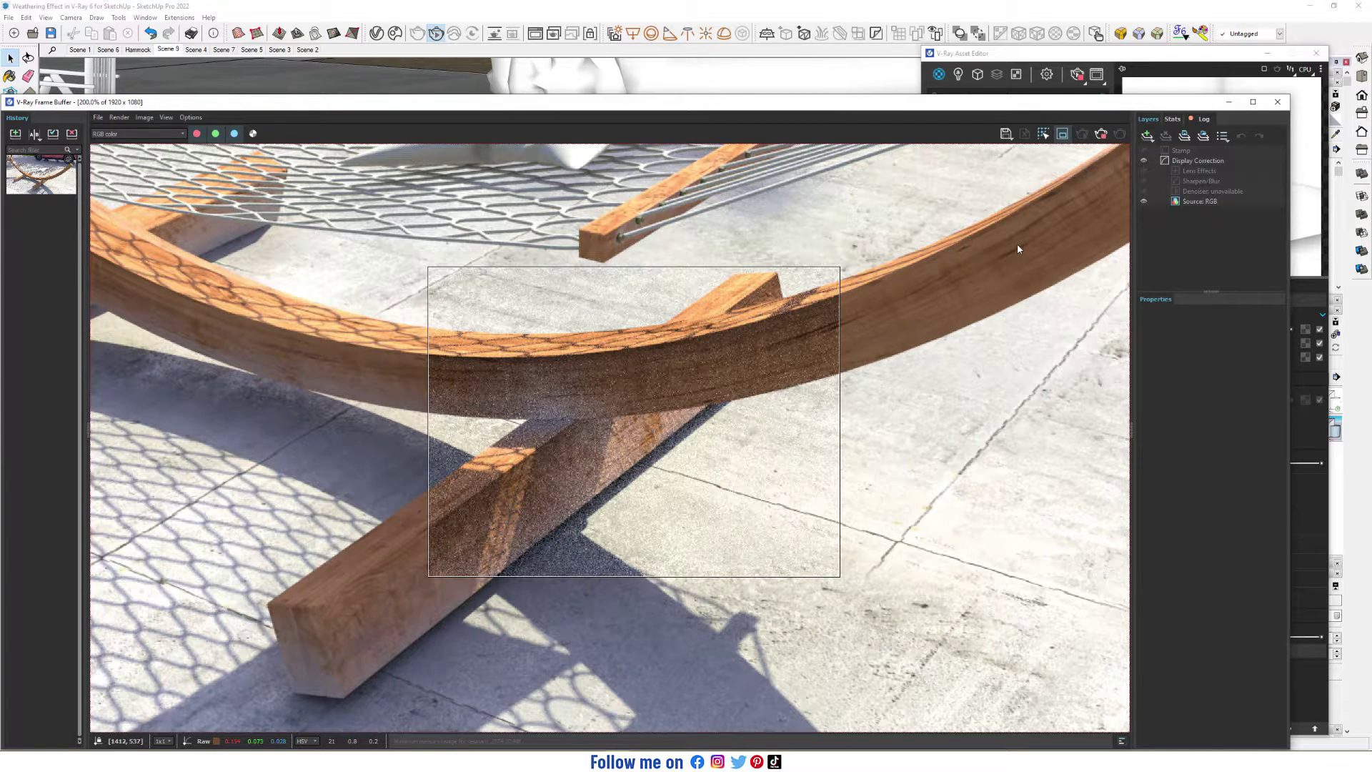
scroll(1018, 248, down, 2)
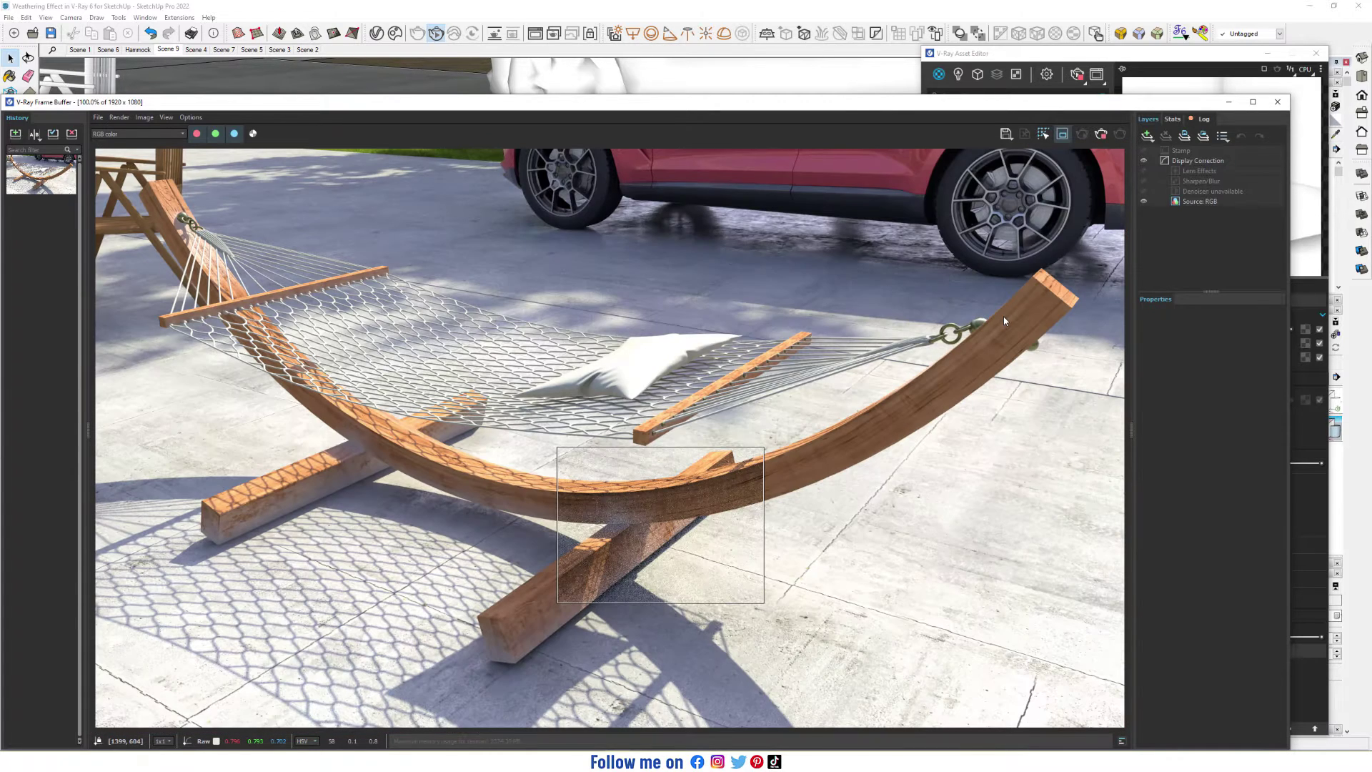
click(1065, 139)
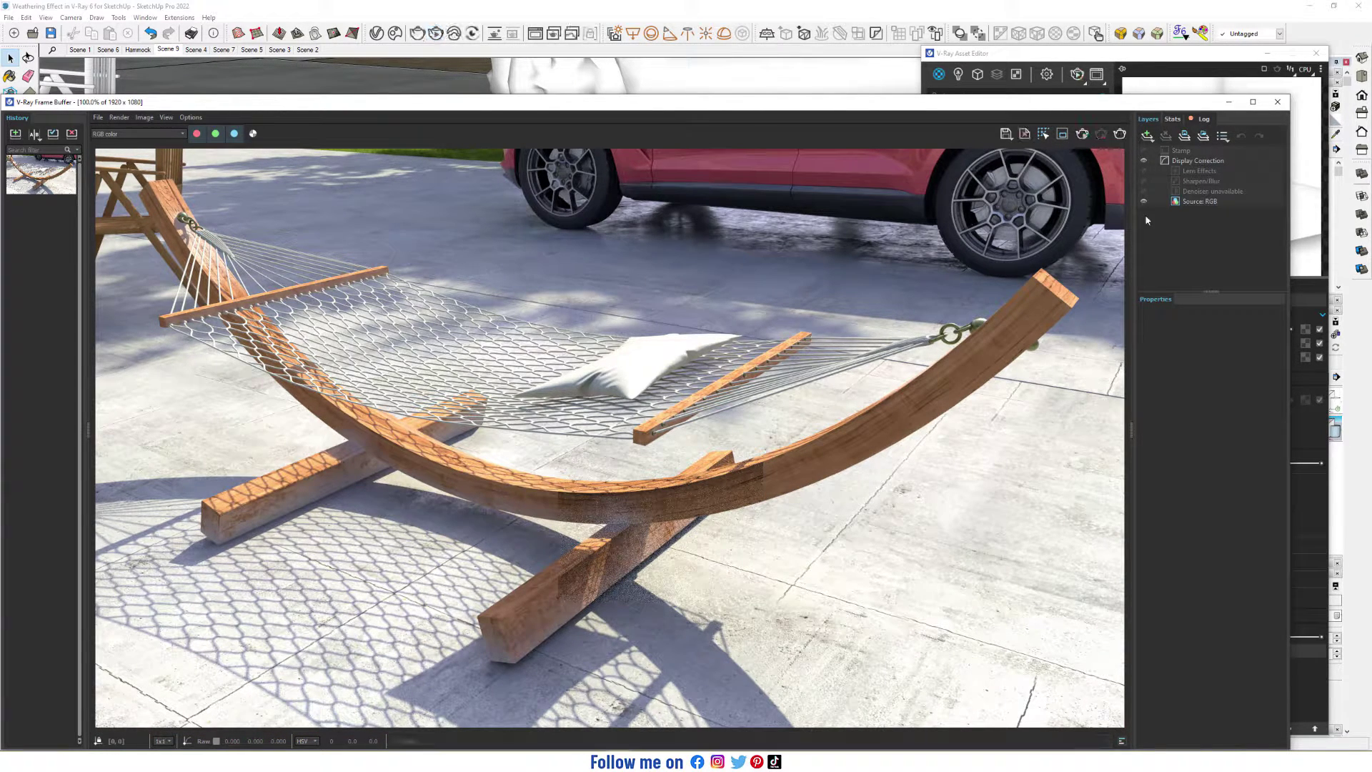
click(1120, 135)
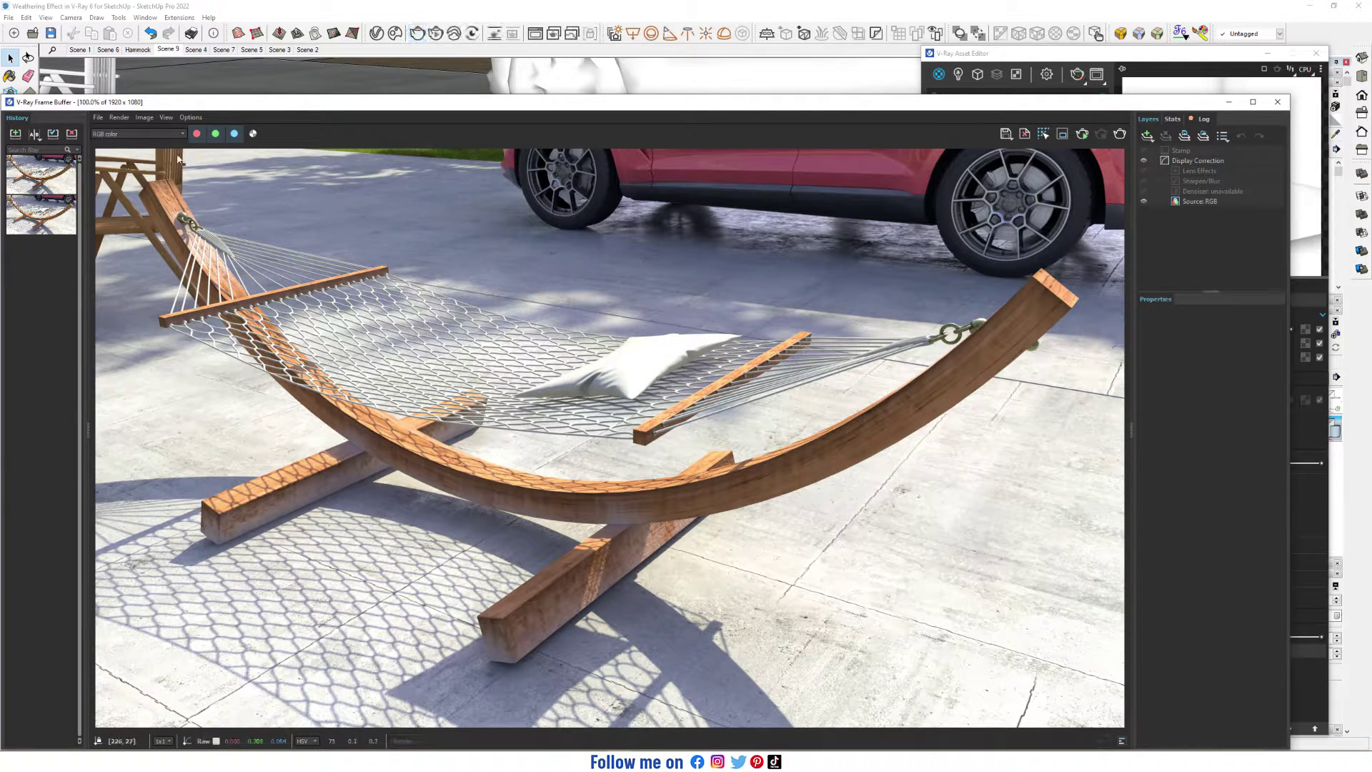
Compare the two hammock renders in the history side by side as A and B, shifting the divider across the wooden frame
click(34, 133)
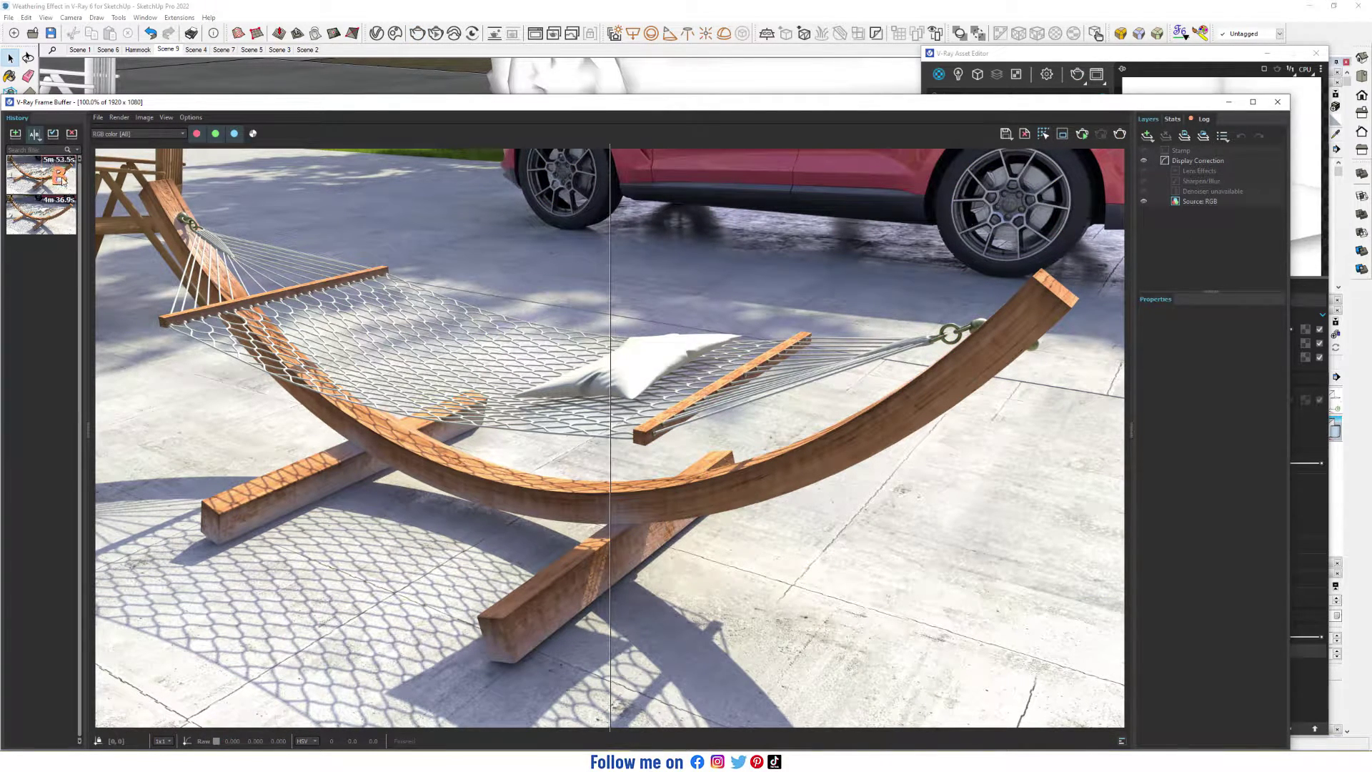
click(24, 214)
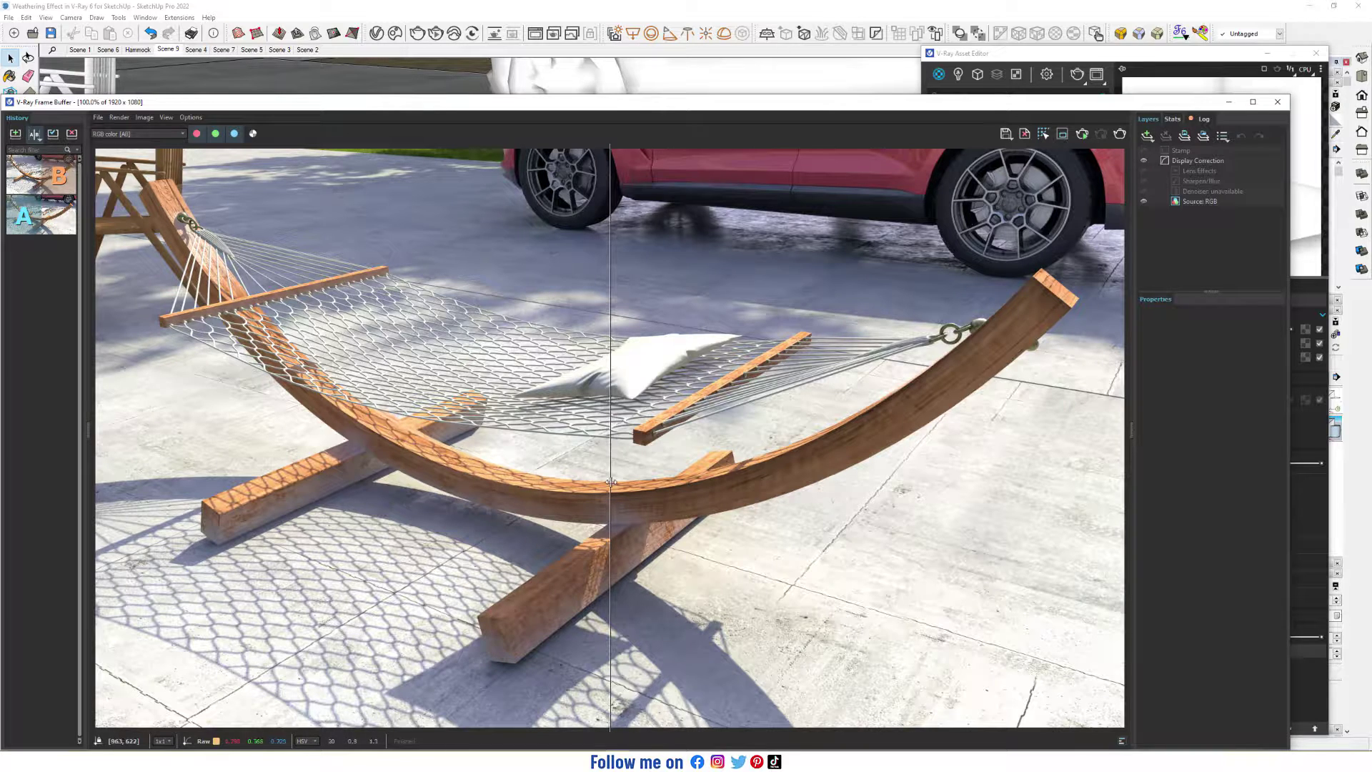
drag(611, 480, 575, 480)
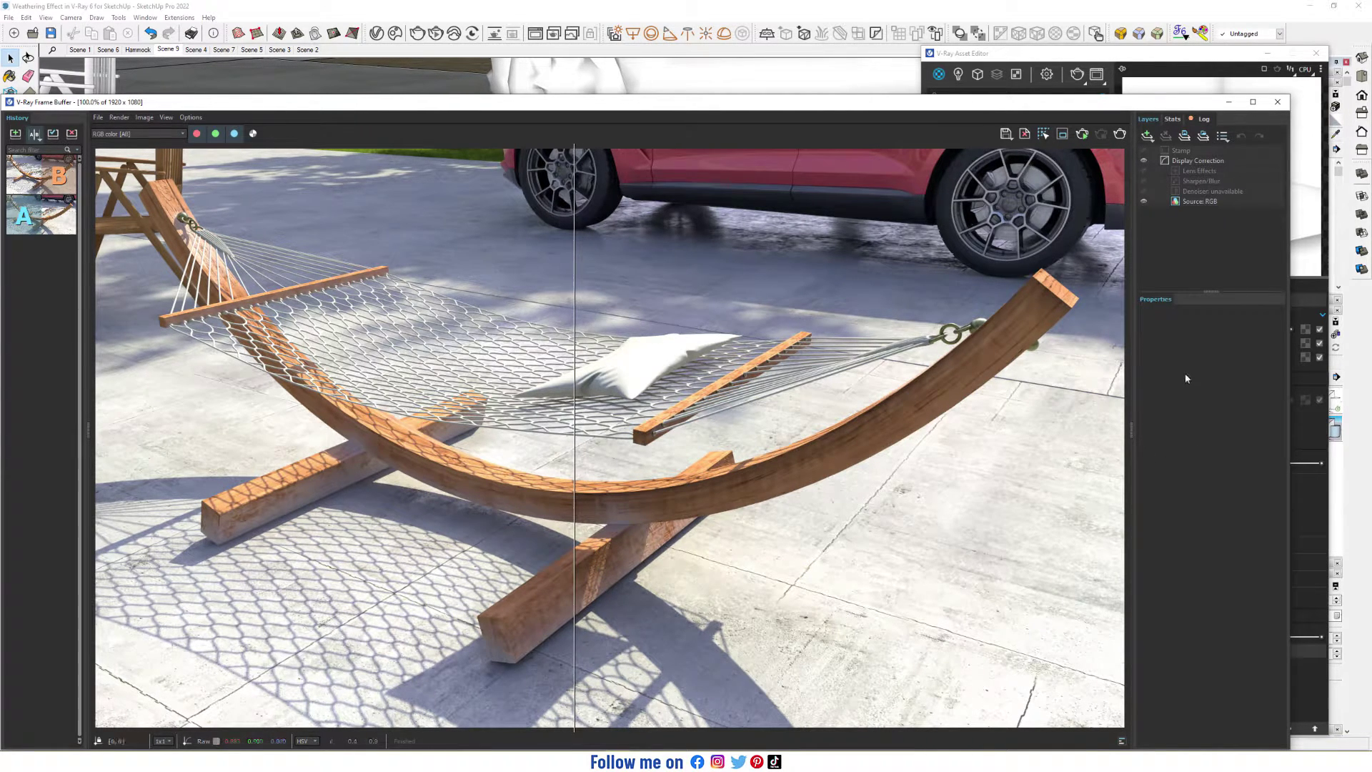